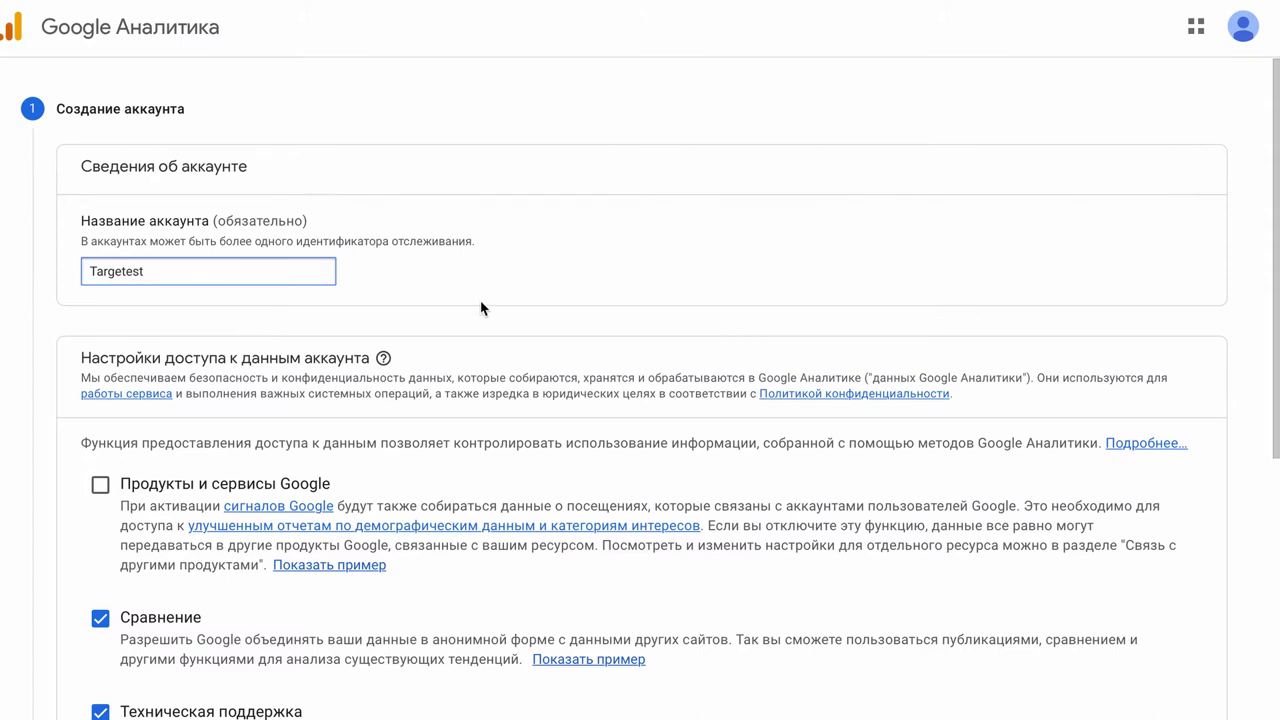
Keep the account's data sharing enabled for comparison, technical support and account specialists, and continue to property creation
scroll(423, 314, down, 2)
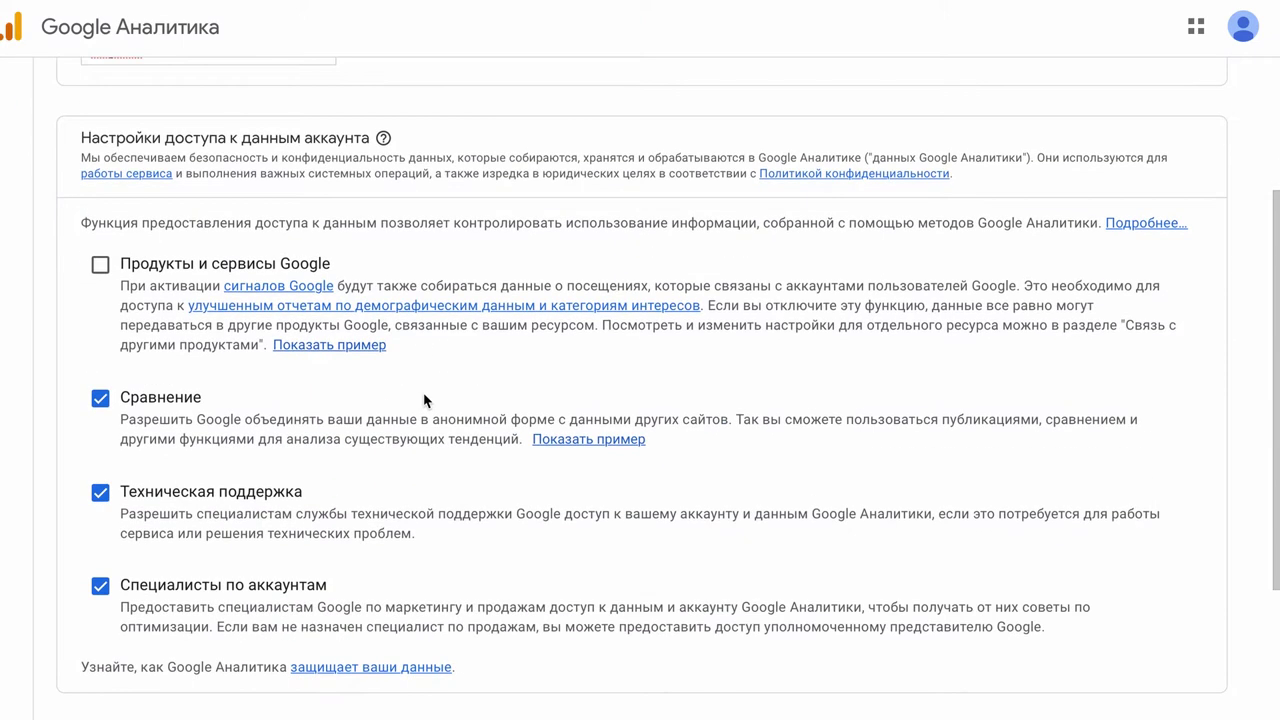
scroll(423, 400, down, 2)
click(115, 528)
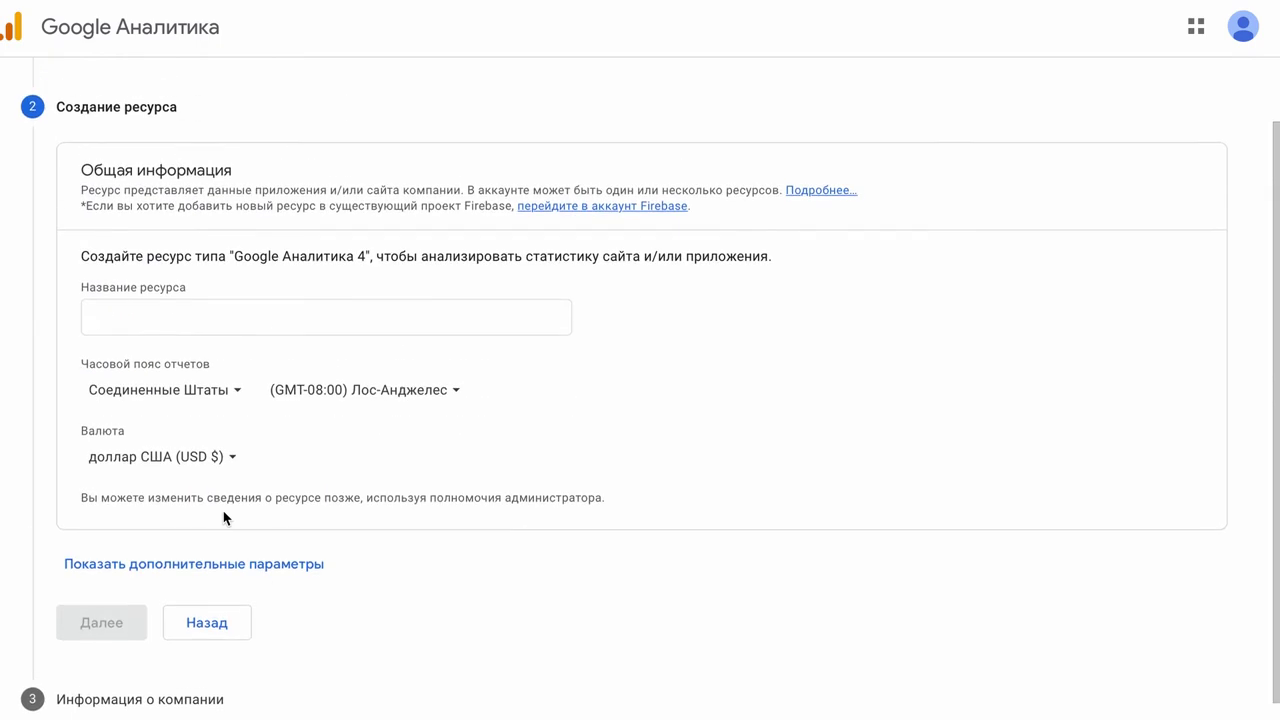
Name the property "Target" and set its reporting time zone to Россия, (GMT+03:00) Москва
click(218, 306)
text(Target)
click(224, 384)
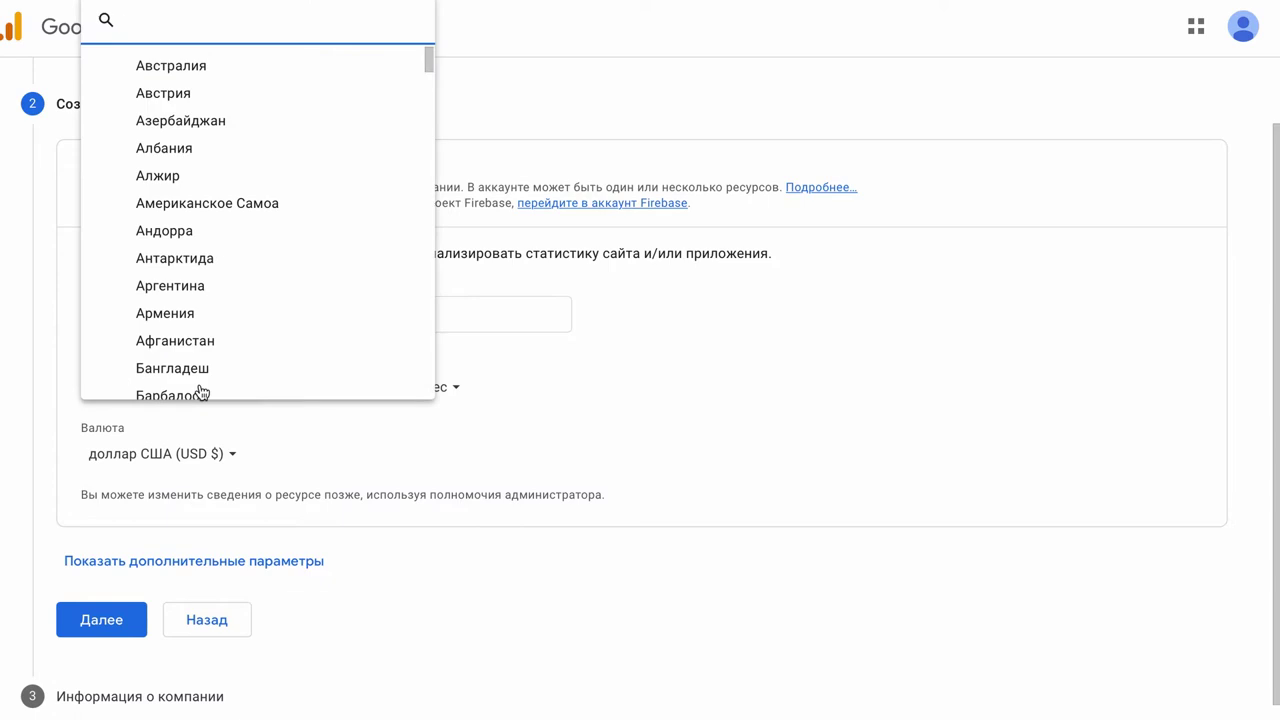
text(Росс)
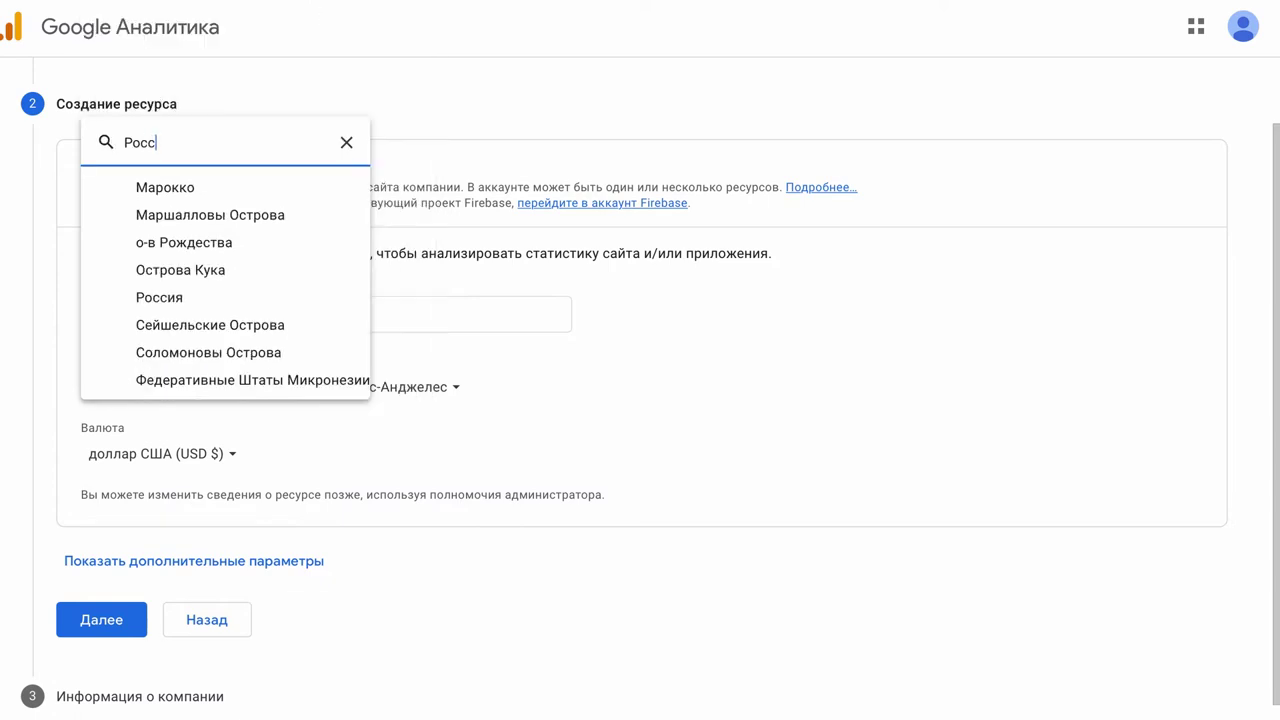
click(260, 396)
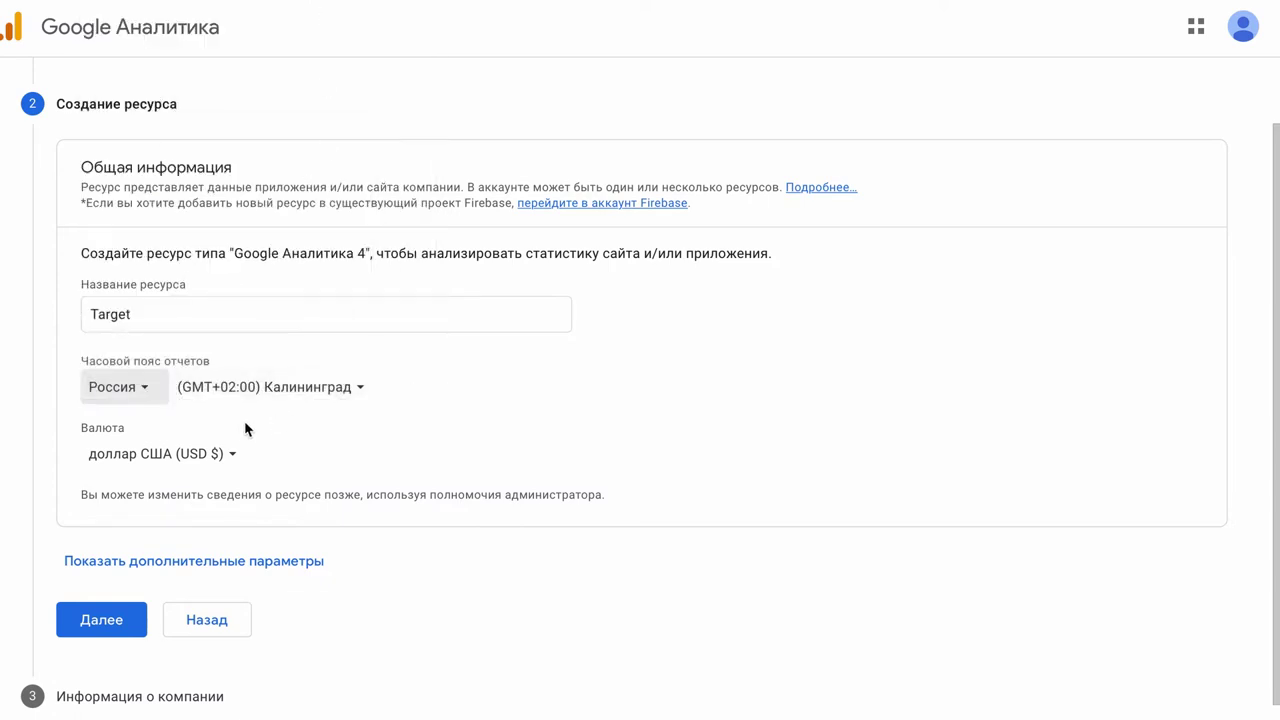
click(250, 400)
click(250, 502)
Set the property's currency to российский рубль (RUB ₽) and continue to the company information
click(199, 455)
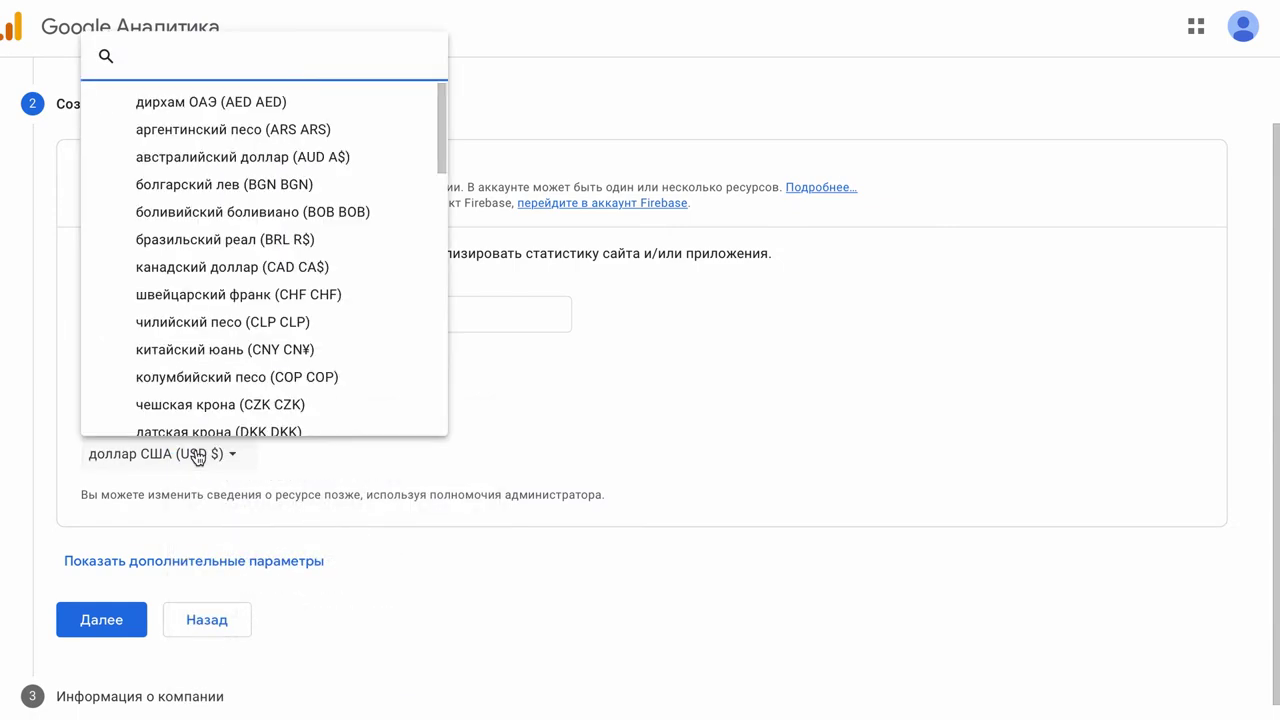
text(рубль)
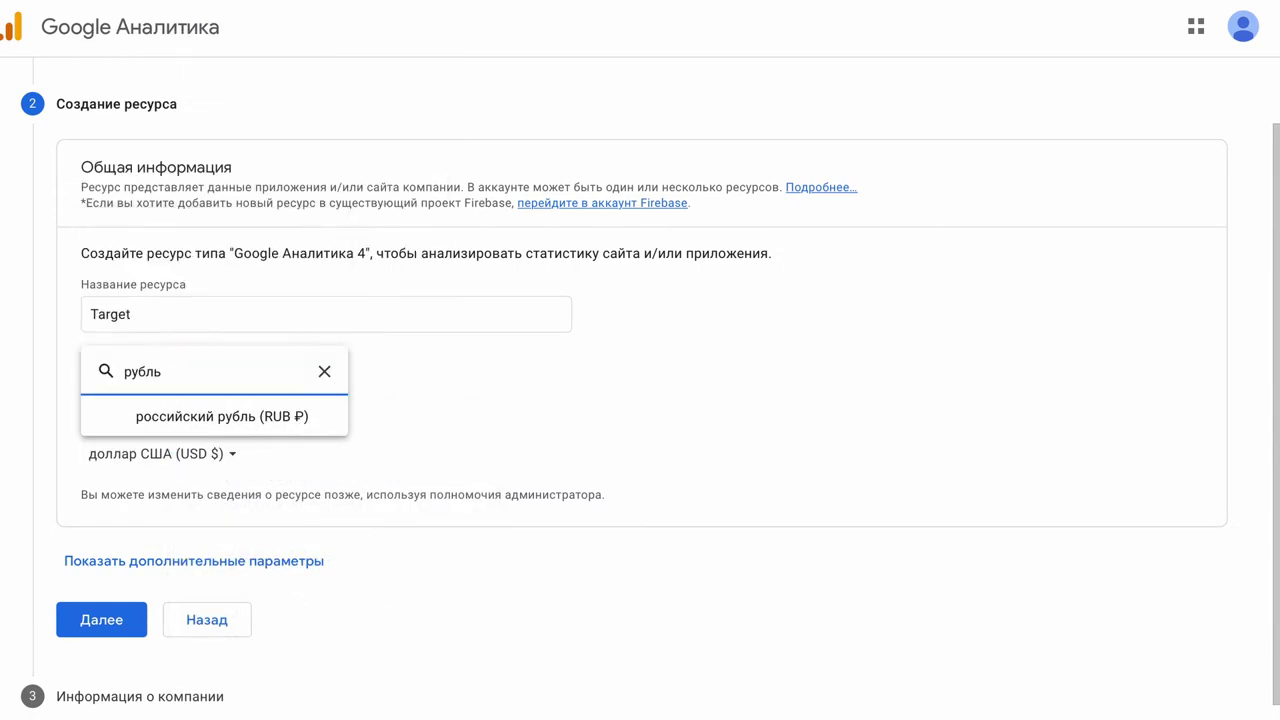
click(252, 414)
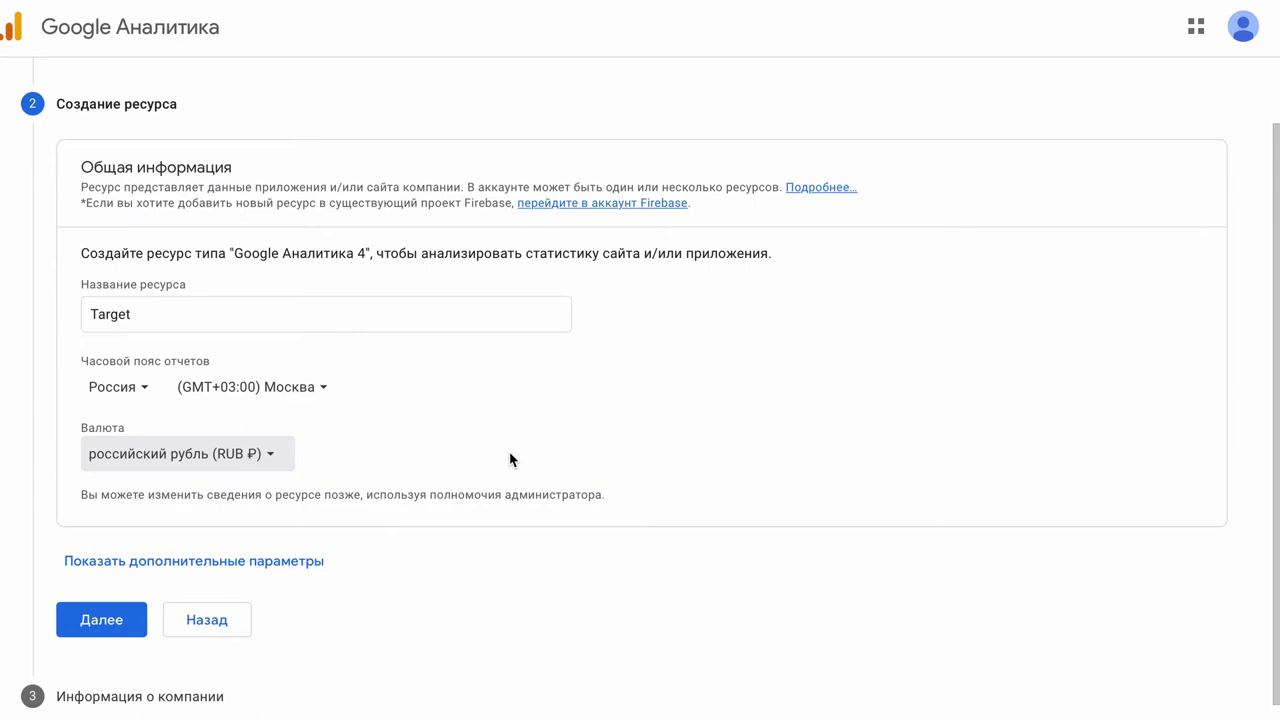
click(63, 622)
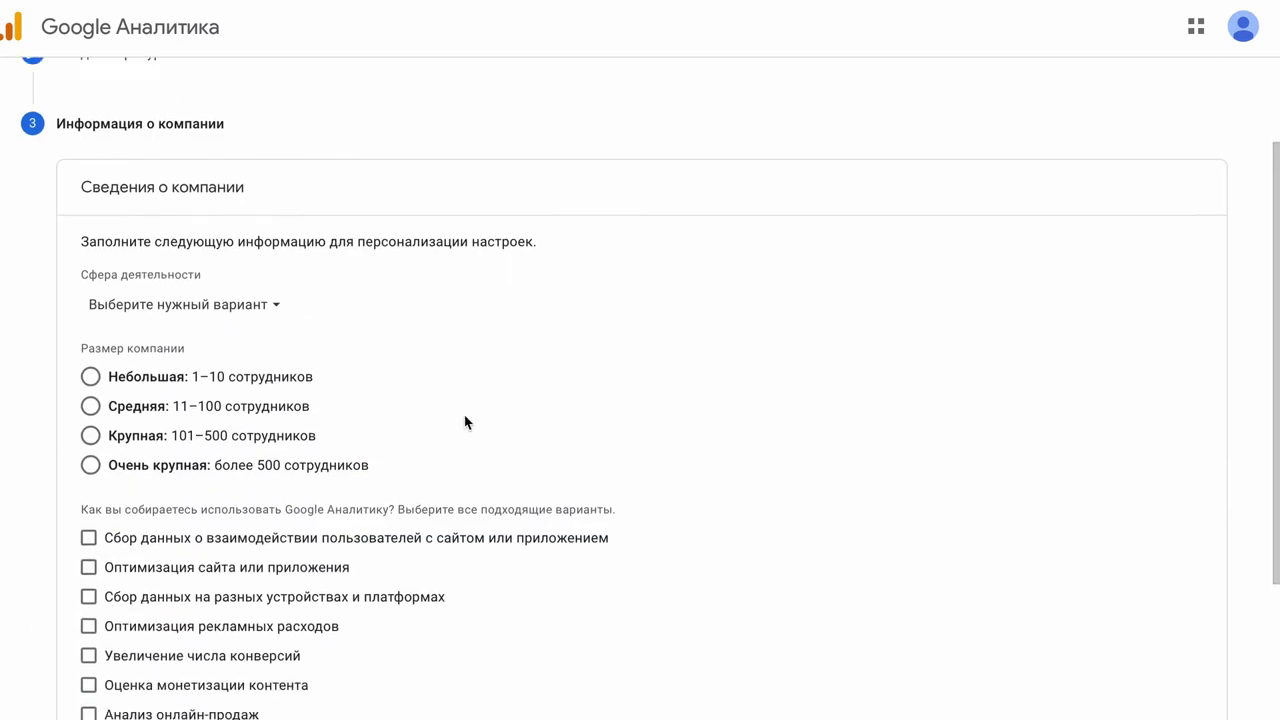
Set the company size to 1–10 employees, select user interaction, ad spend, conversions, online sales and acquired customers as uses, and submit the creation form
click(290, 215)
scroll(289, 310, down, 1)
click(287, 328)
click(268, 418)
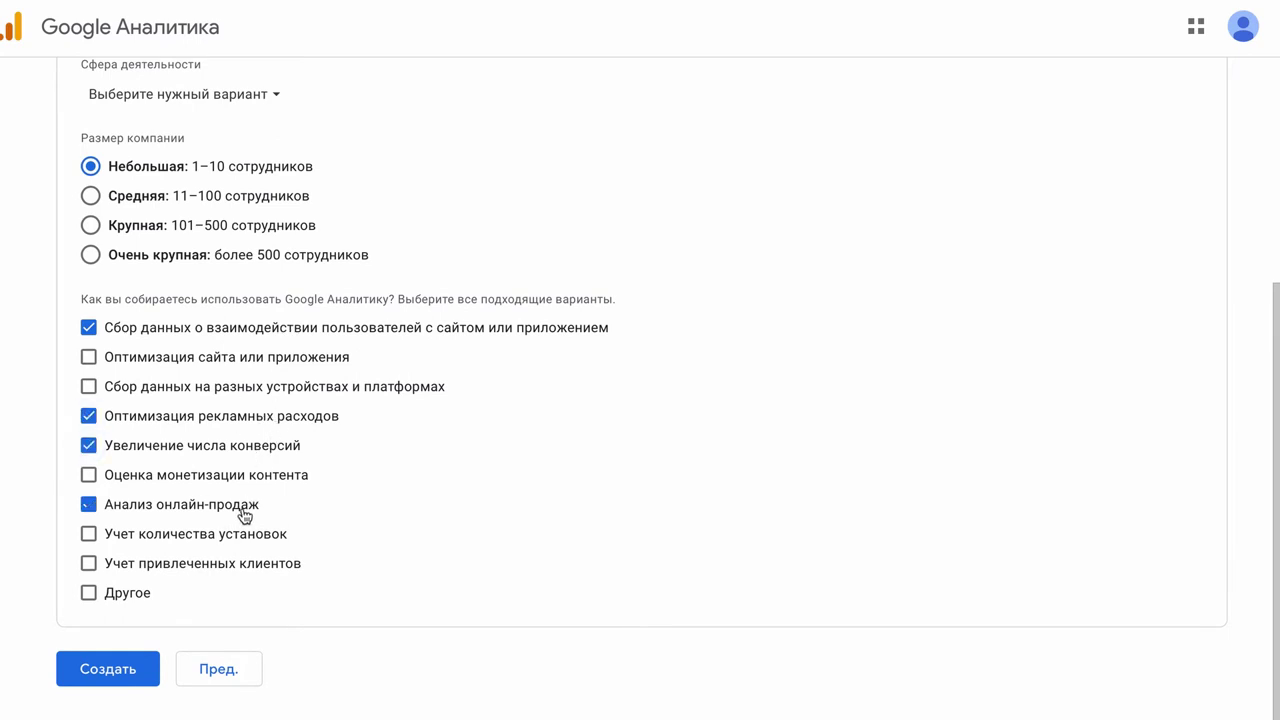
click(222, 568)
click(92, 664)
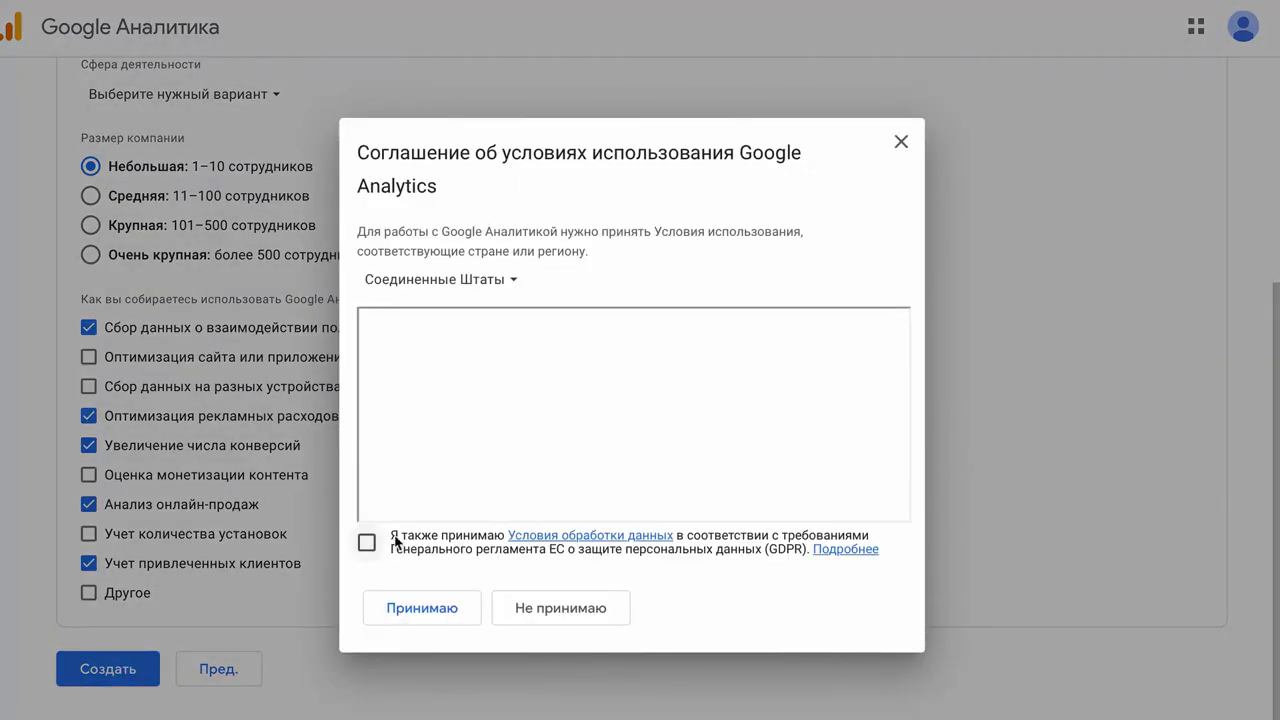
Accept the Google Analytics terms for Russia including the GDPR data processing terms, and save the mailing settings with all options unchecked
click(481, 290)
text(росс)
click(479, 370)
click(367, 542)
click(422, 608)
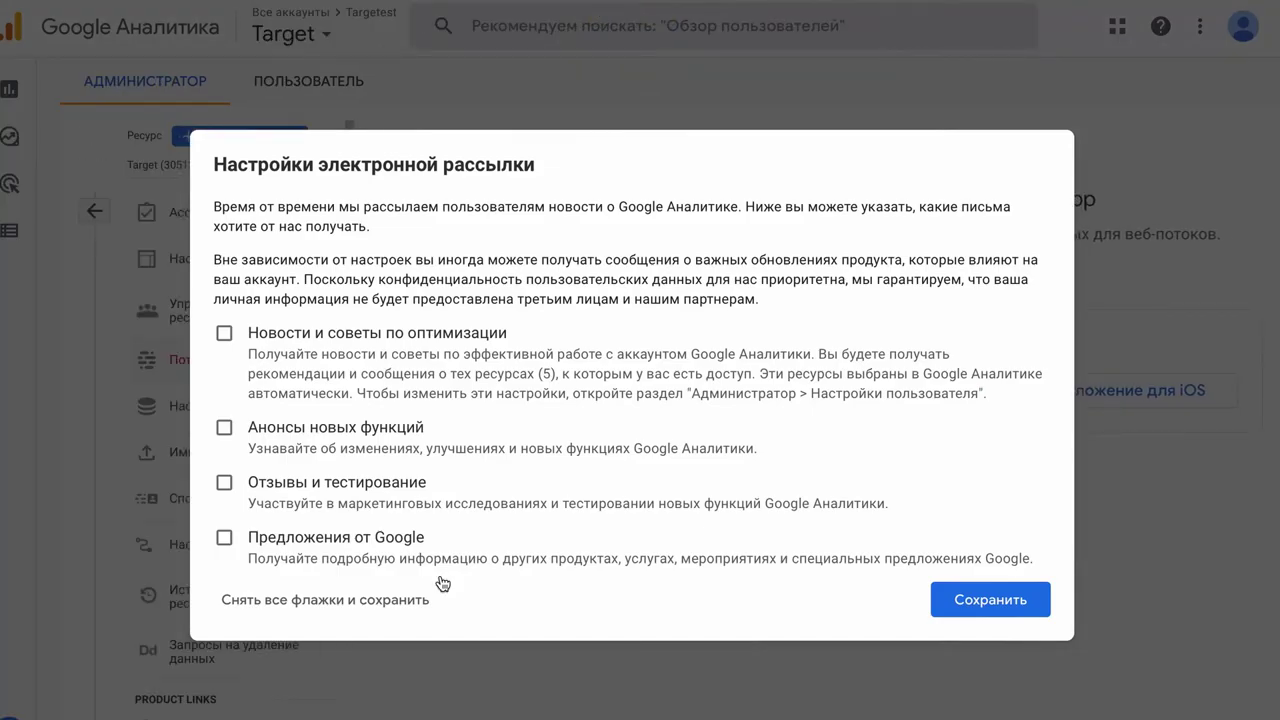
click(397, 604)
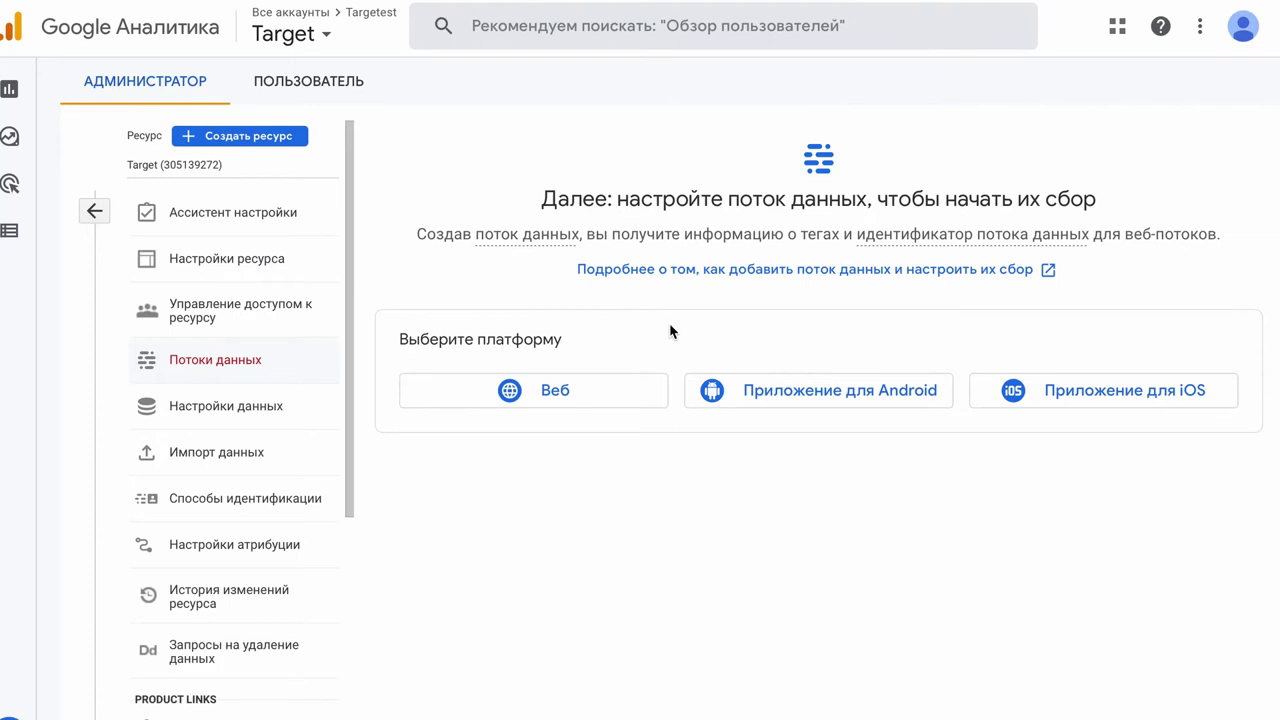
click(603, 403)
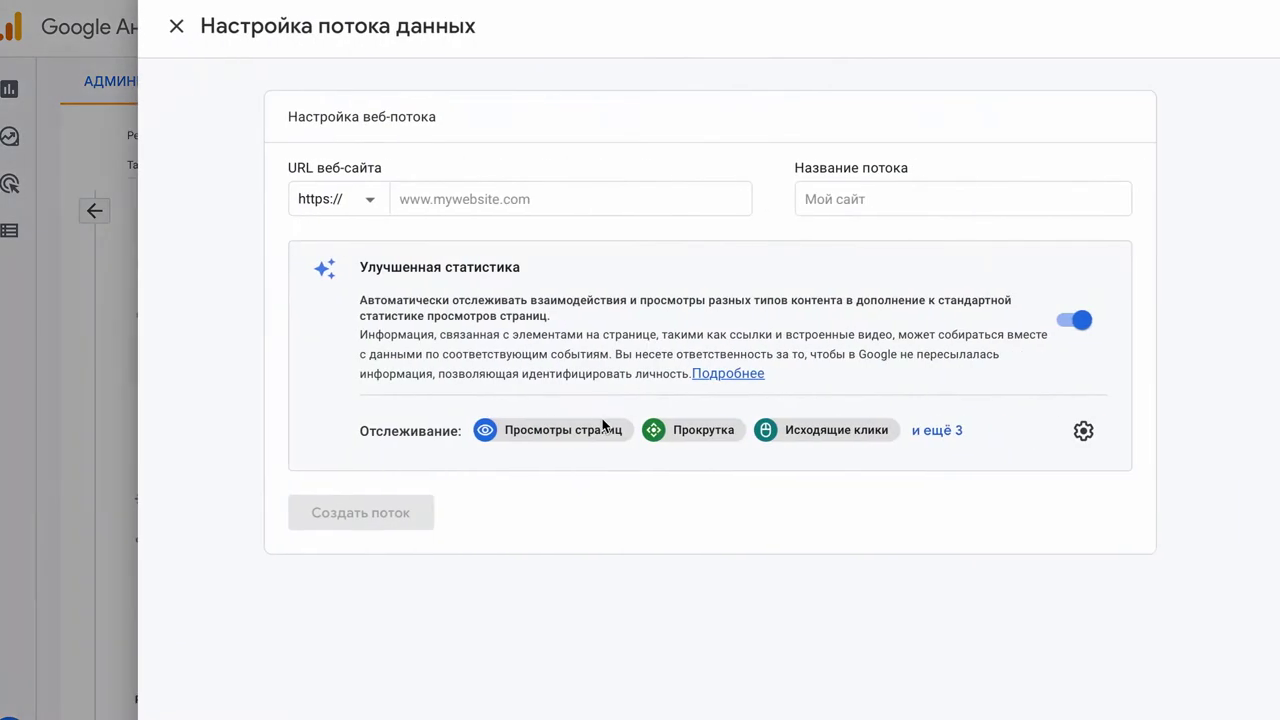
click(600, 199)
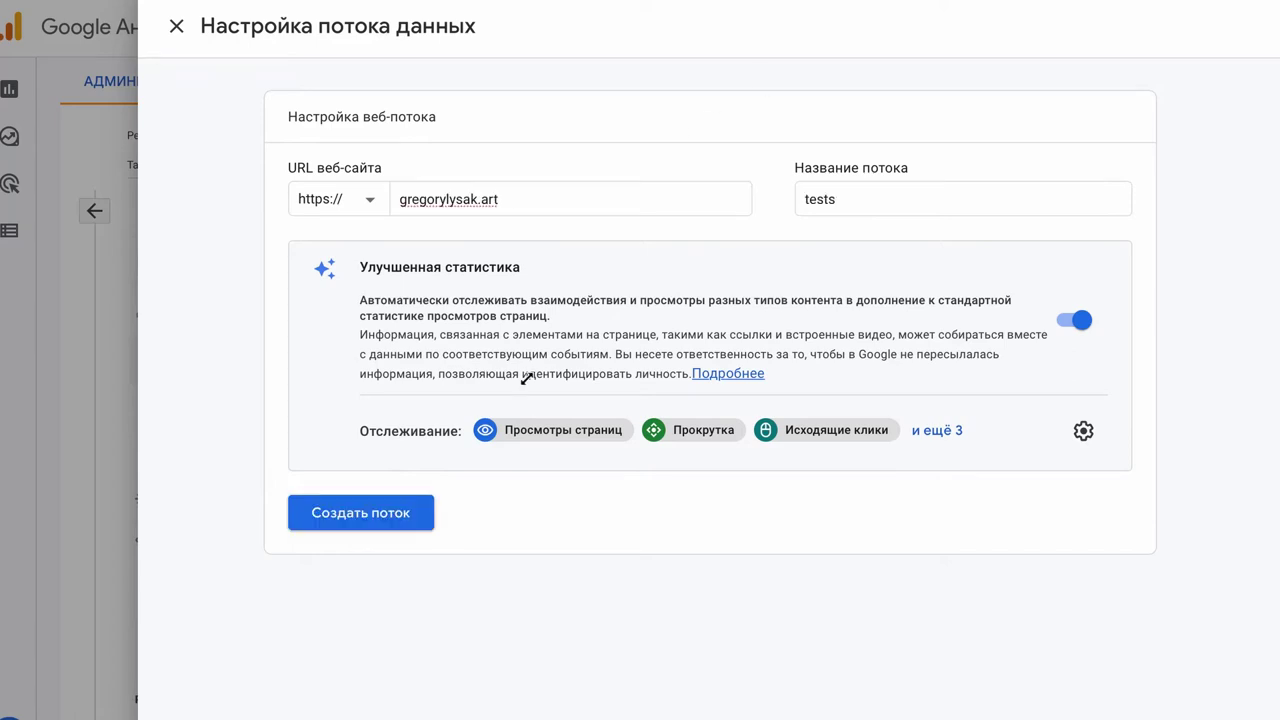
click(426, 520)
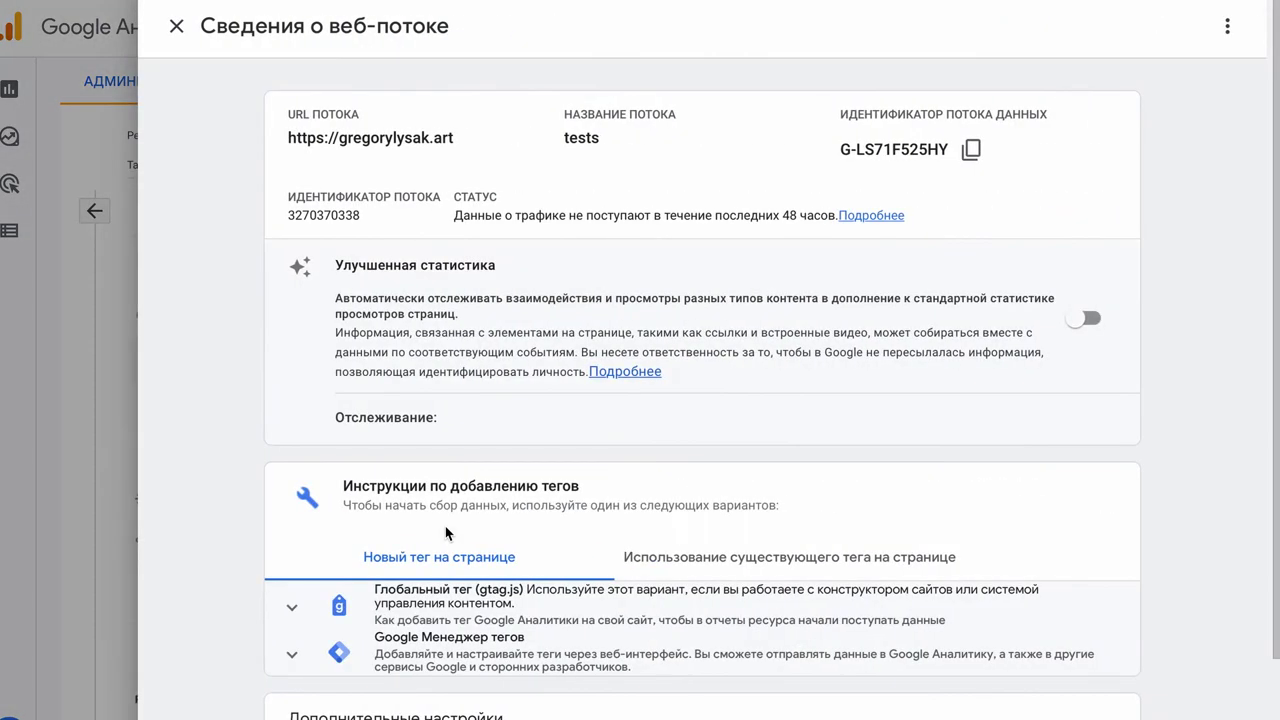
Dismiss the measurement ID hint and expand the Google Tag Manager section of the stream's tagging instructions
scroll(603, 303, down, 2)
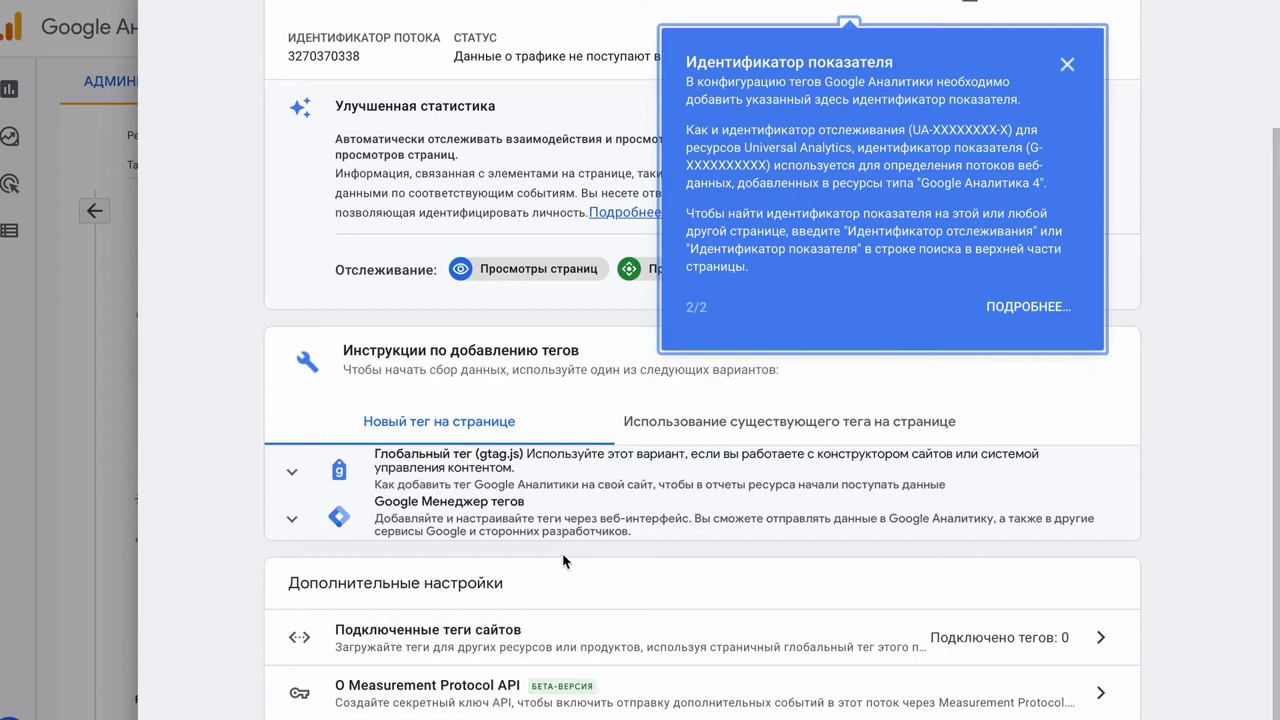
click(1067, 65)
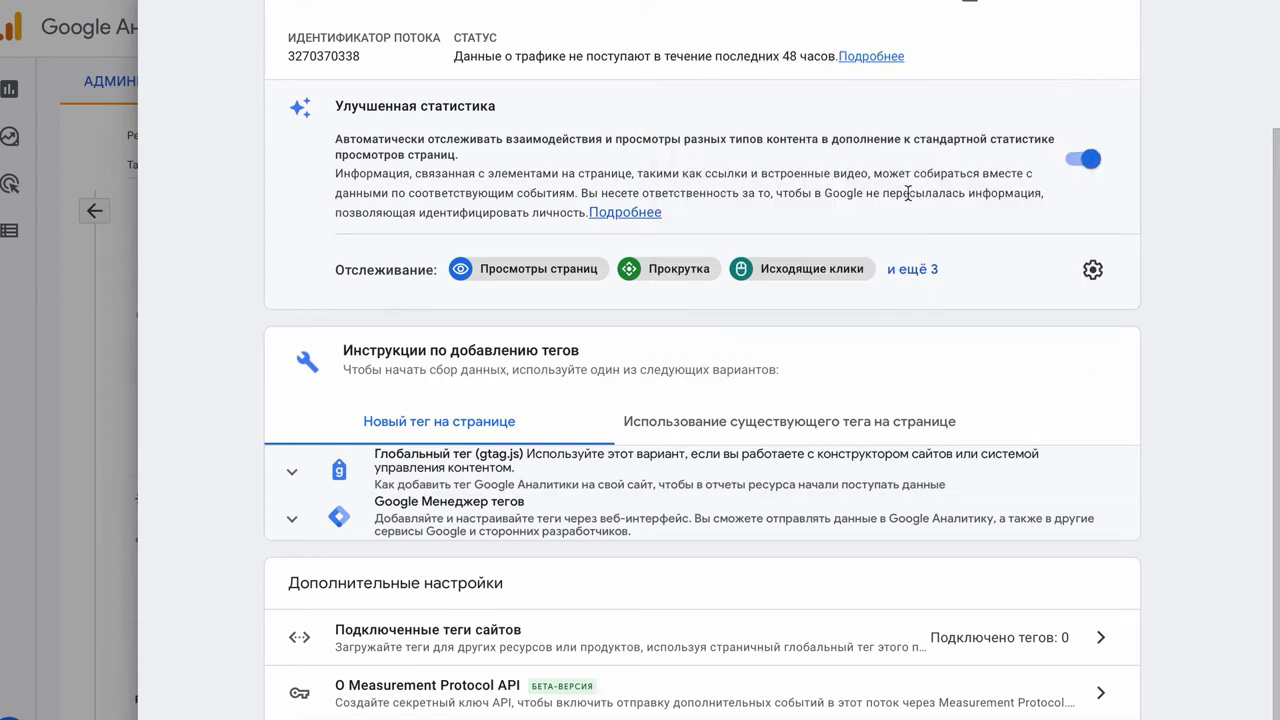
click(531, 517)
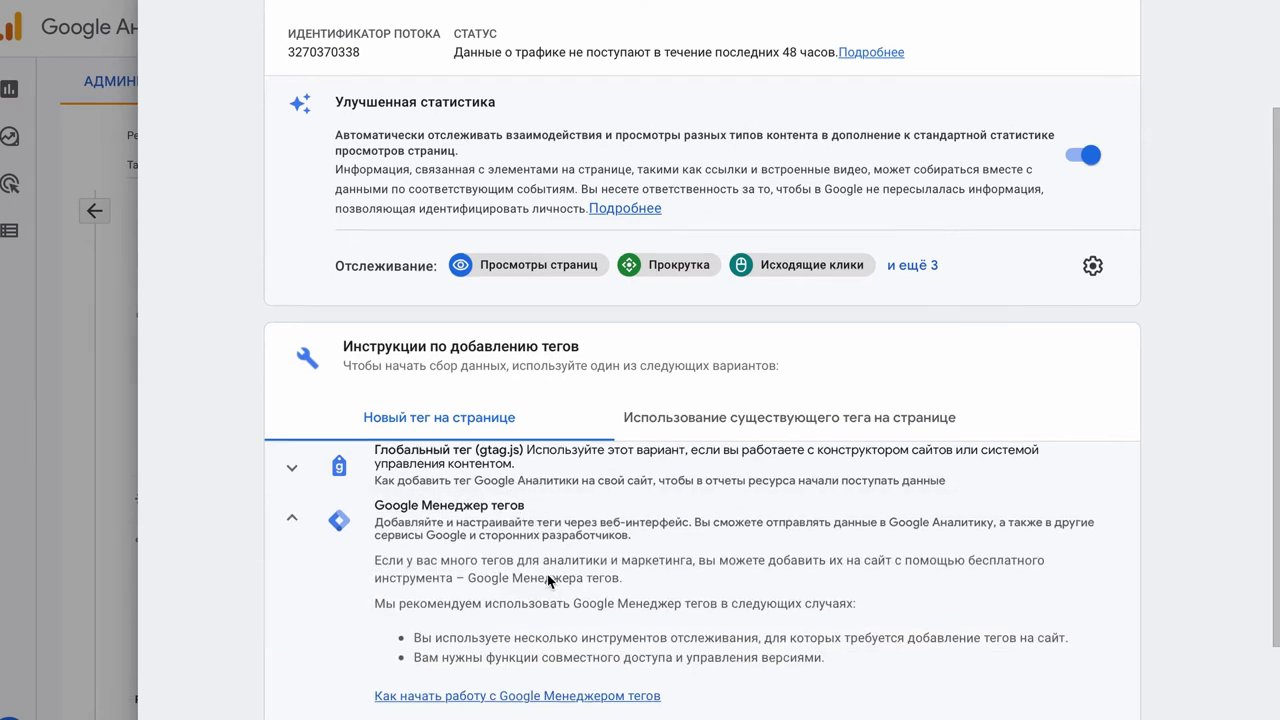
scroll(548, 580, down, 1)
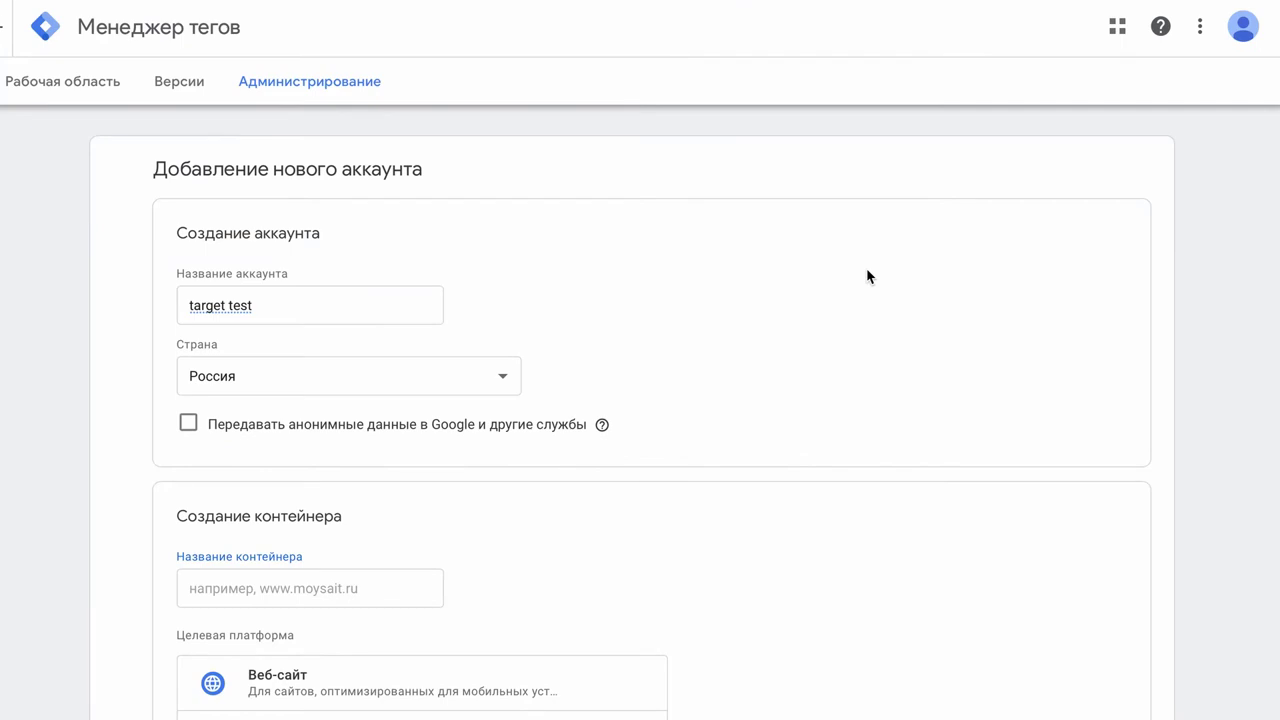
scroll(543, 460, down, 3)
click(363, 274)
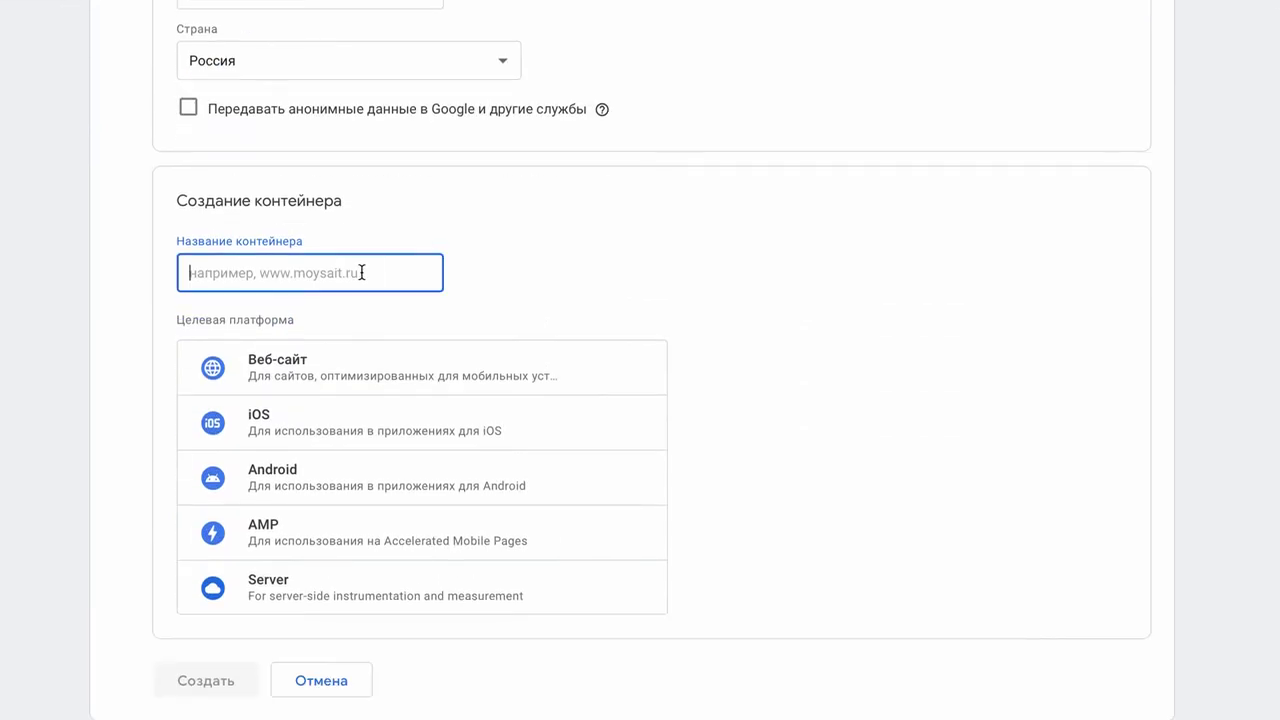
text(https://gregorylysak.art)
drag(233, 274, 140, 271)
key(BackSpace)
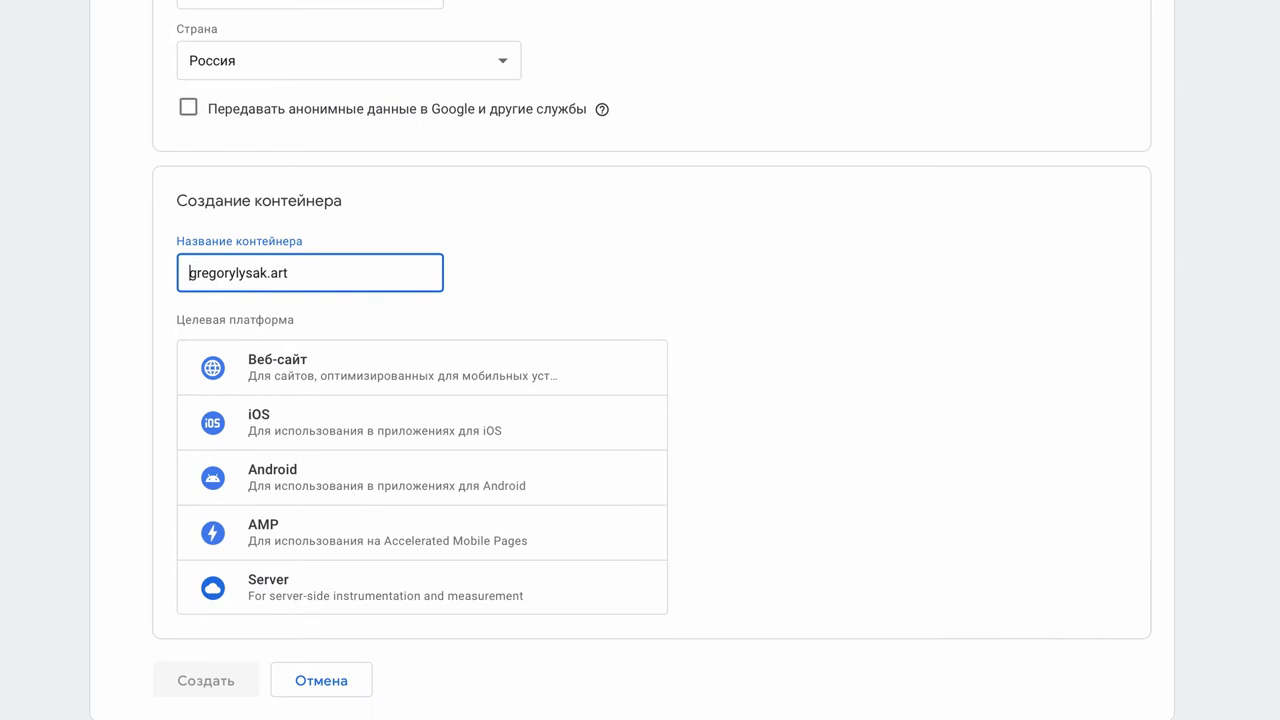
click(277, 362)
click(186, 680)
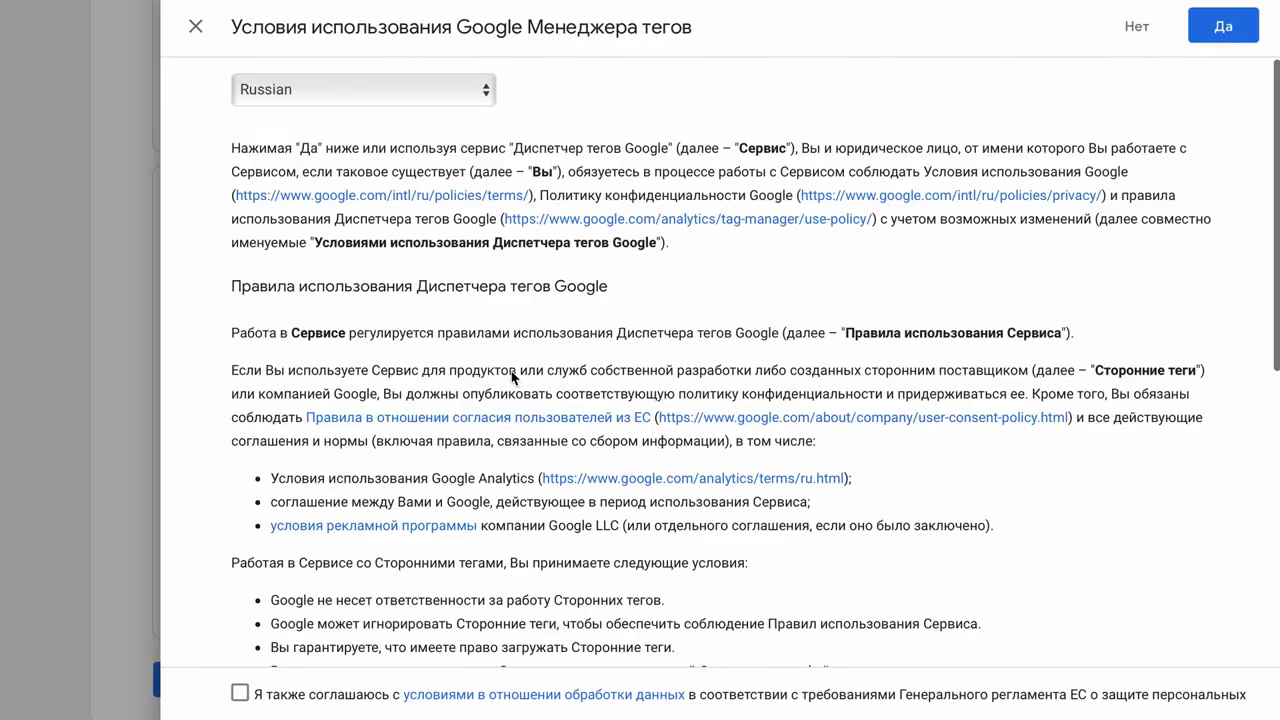
Agree to the Google Tag Manager terms of service, including the GDPR data processing terms
scroll(512, 376, down, 1)
click(240, 693)
scroll(925, 492, down, 5)
click(1232, 34)
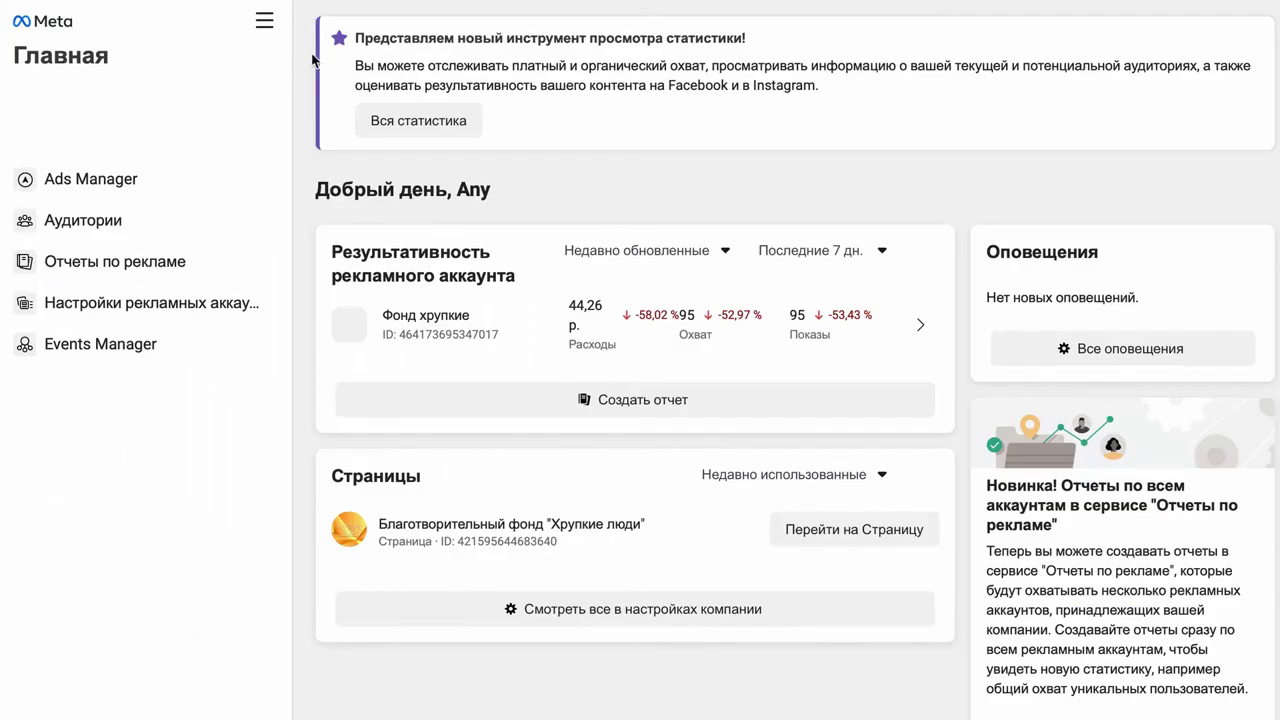
Switch to Meta Events Manager and connect a new data source of type Интернет
click(266, 19)
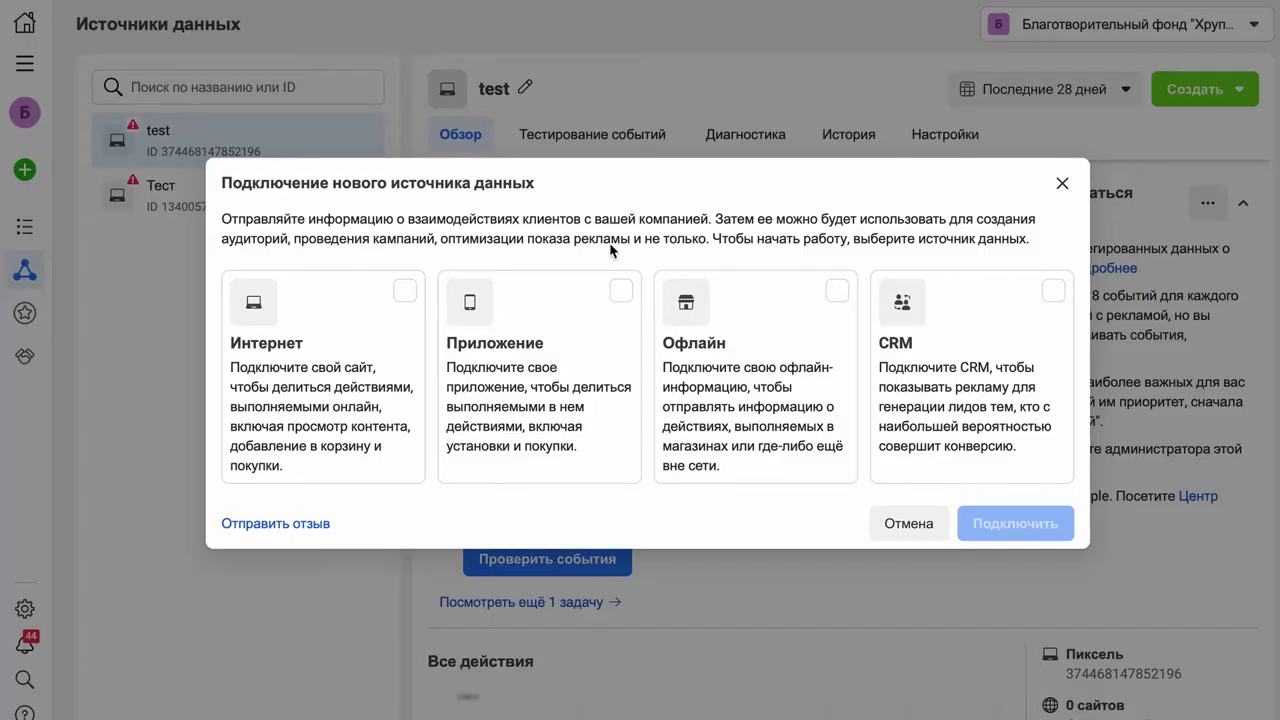
click(400, 293)
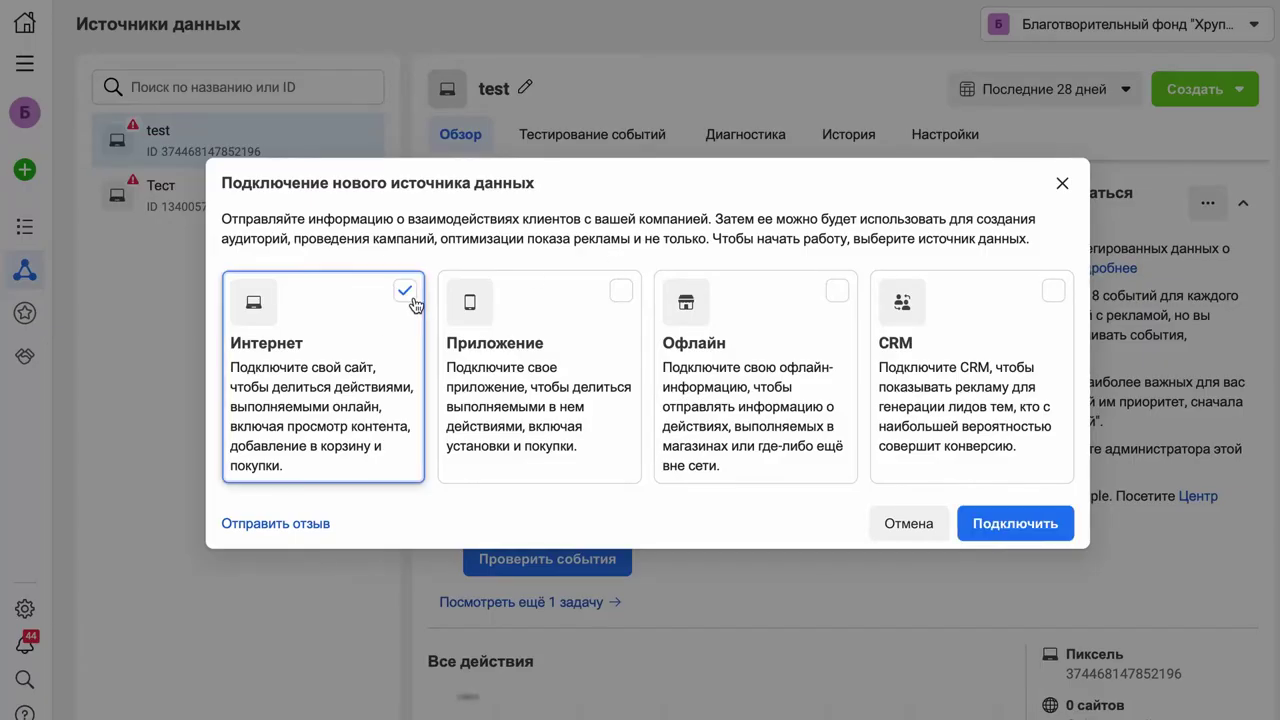
click(1045, 530)
Create a pixel named "test google analytics" and choose to install its code manually
click(797, 309)
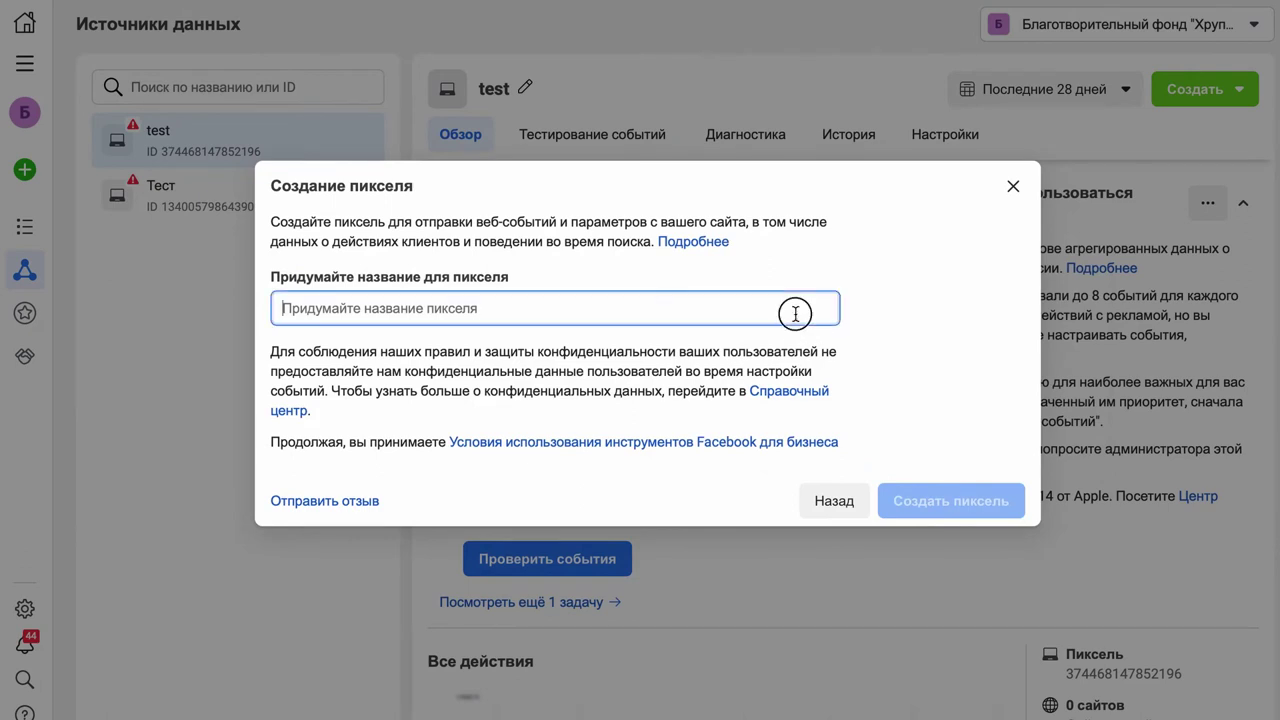
text(test google analytics)
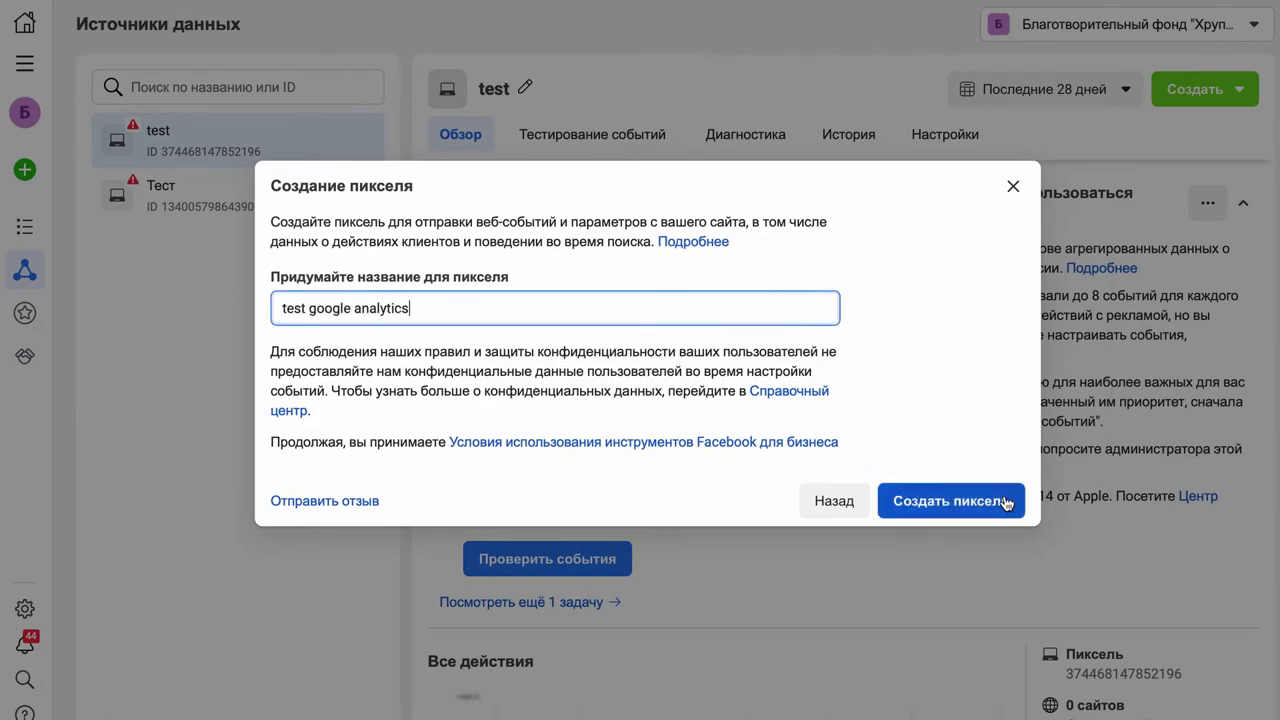
click(951, 500)
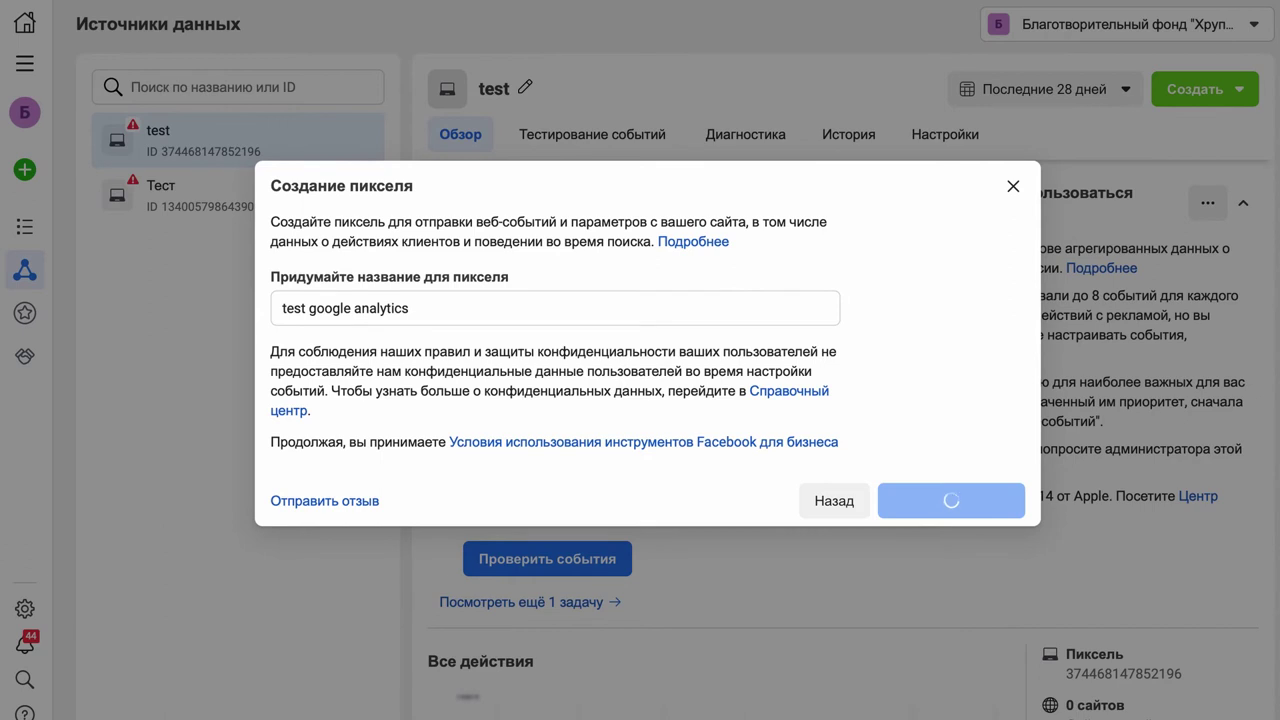
click(1000, 612)
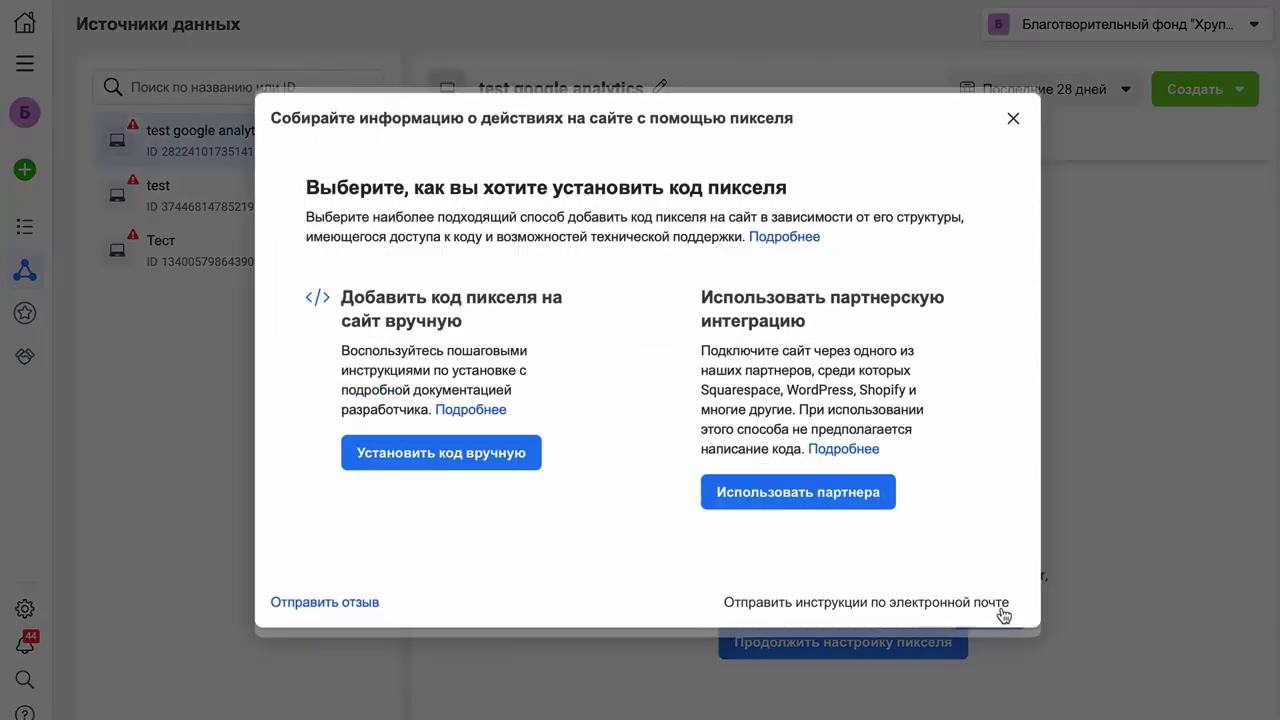
click(492, 466)
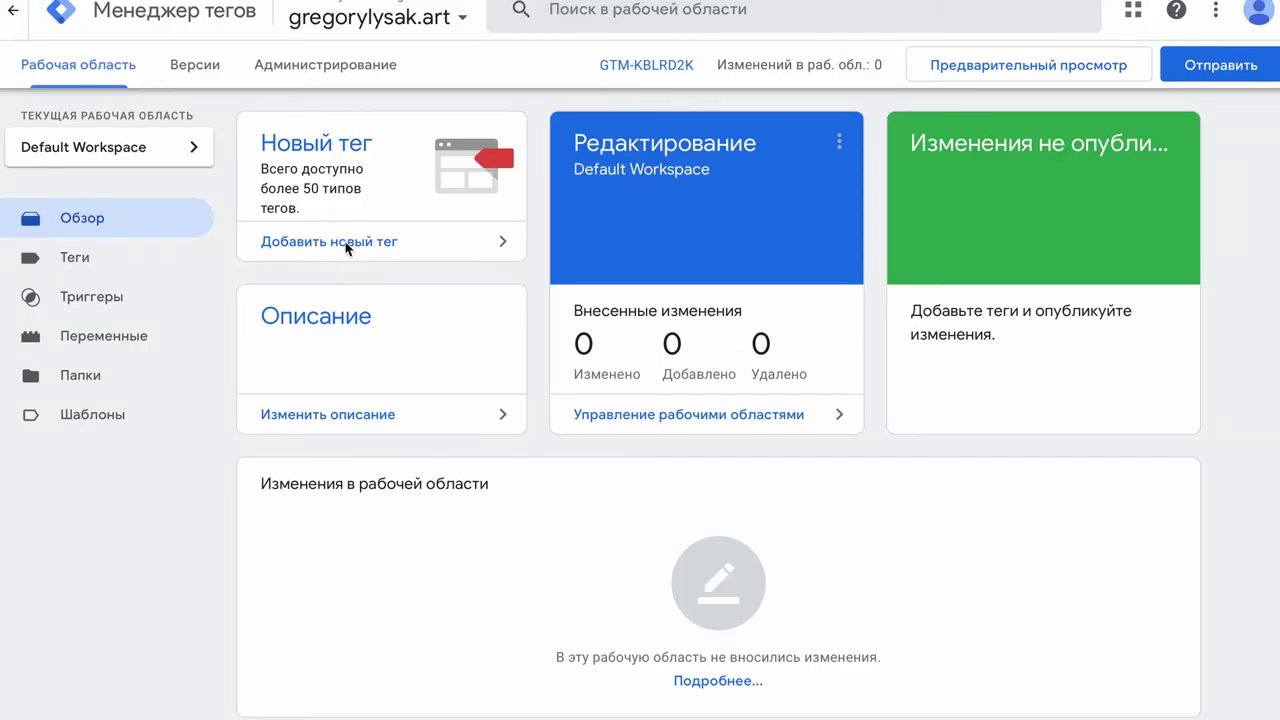
Switch back to Google Tag Manager and add a Google Аналитика Universal Analytics tag to the default workspace
click(348, 246)
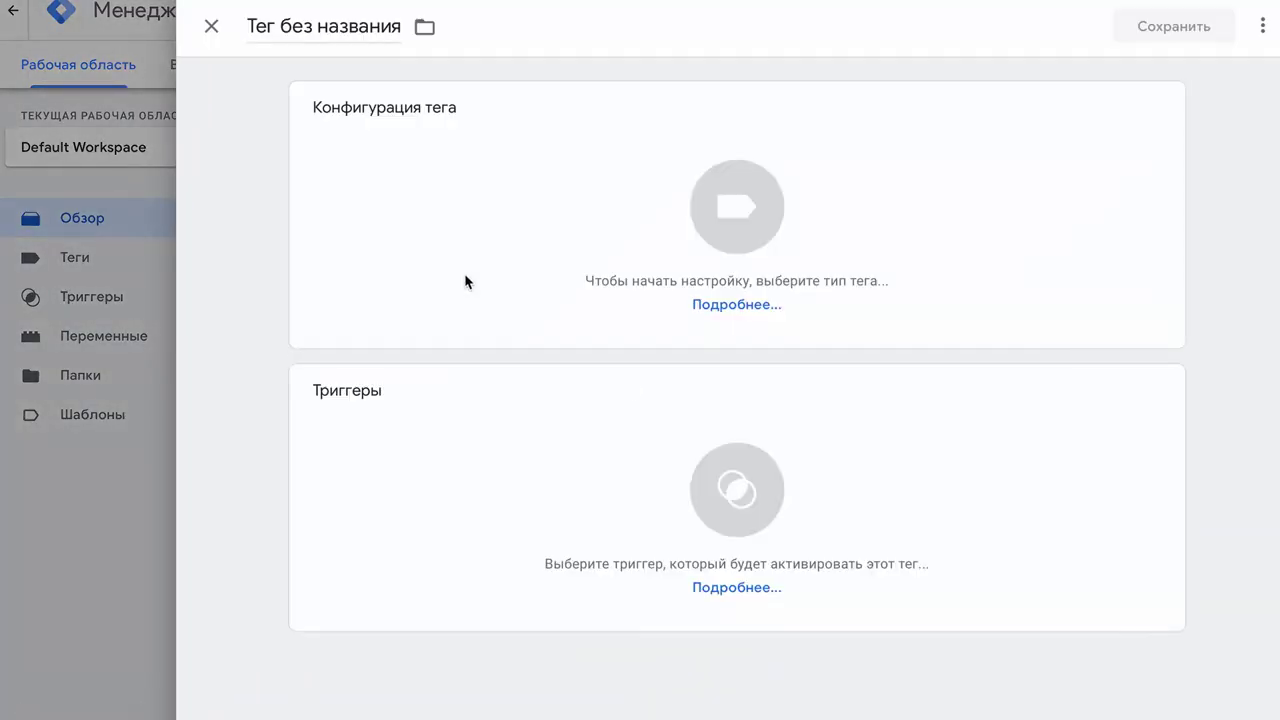
click(434, 391)
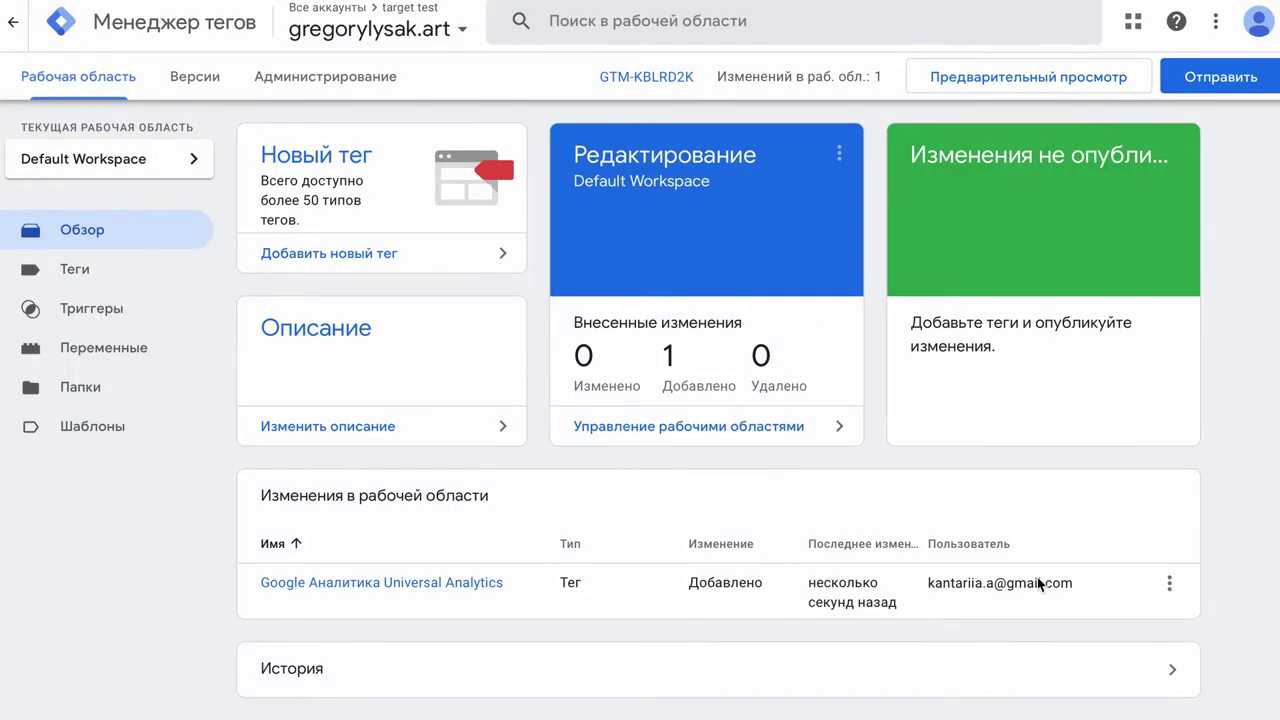
click(1169, 583)
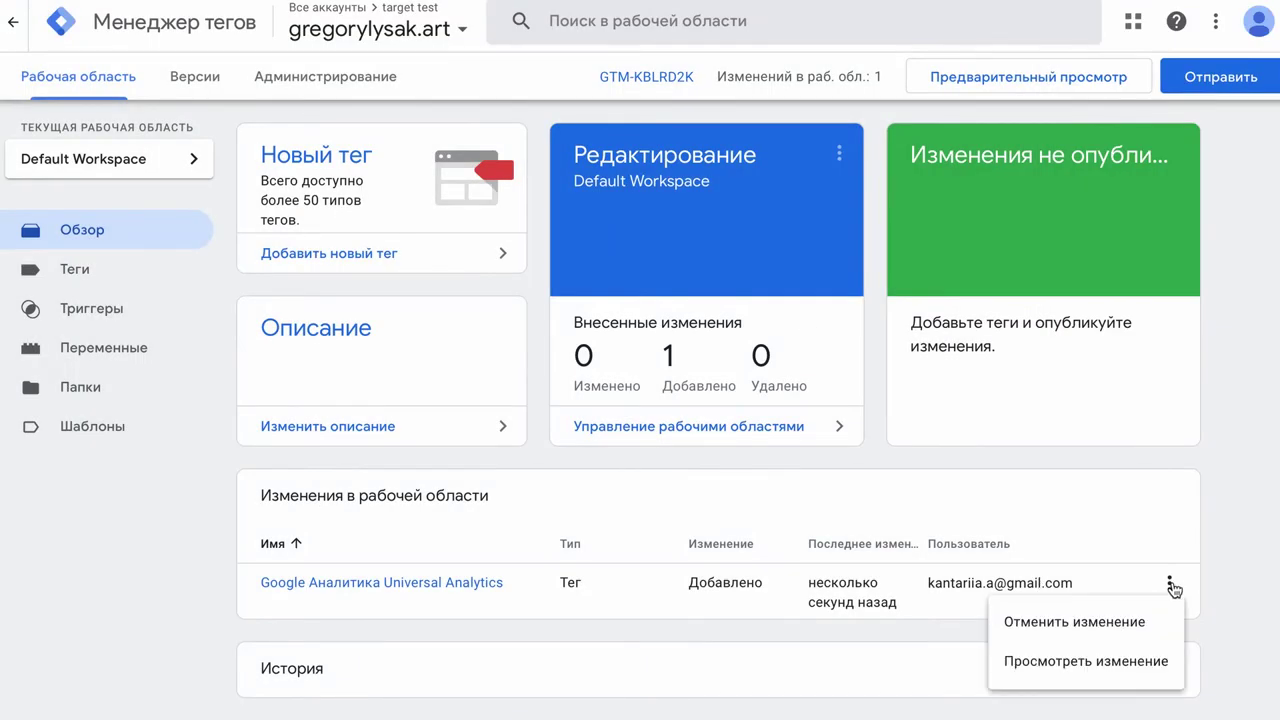
click(1215, 328)
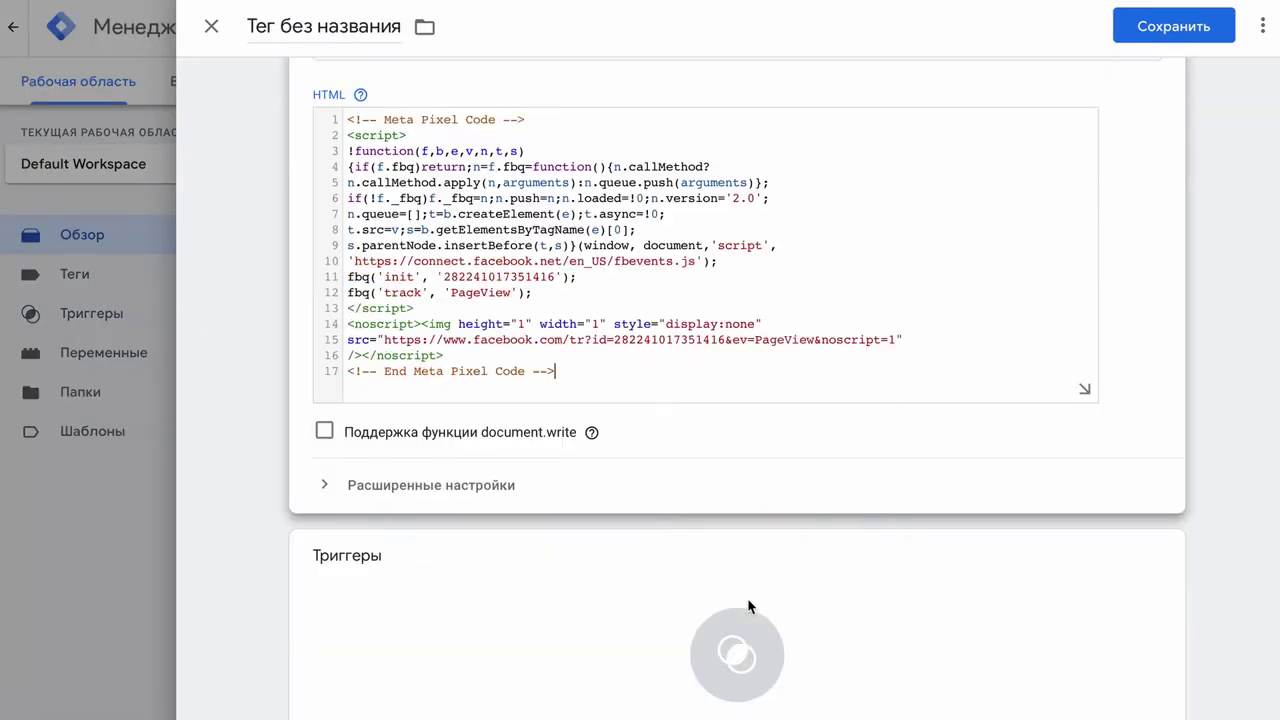
Name the untitled tag holding the Meta Pixel code "Pixel"
click(405, 25)
text(Pixel)
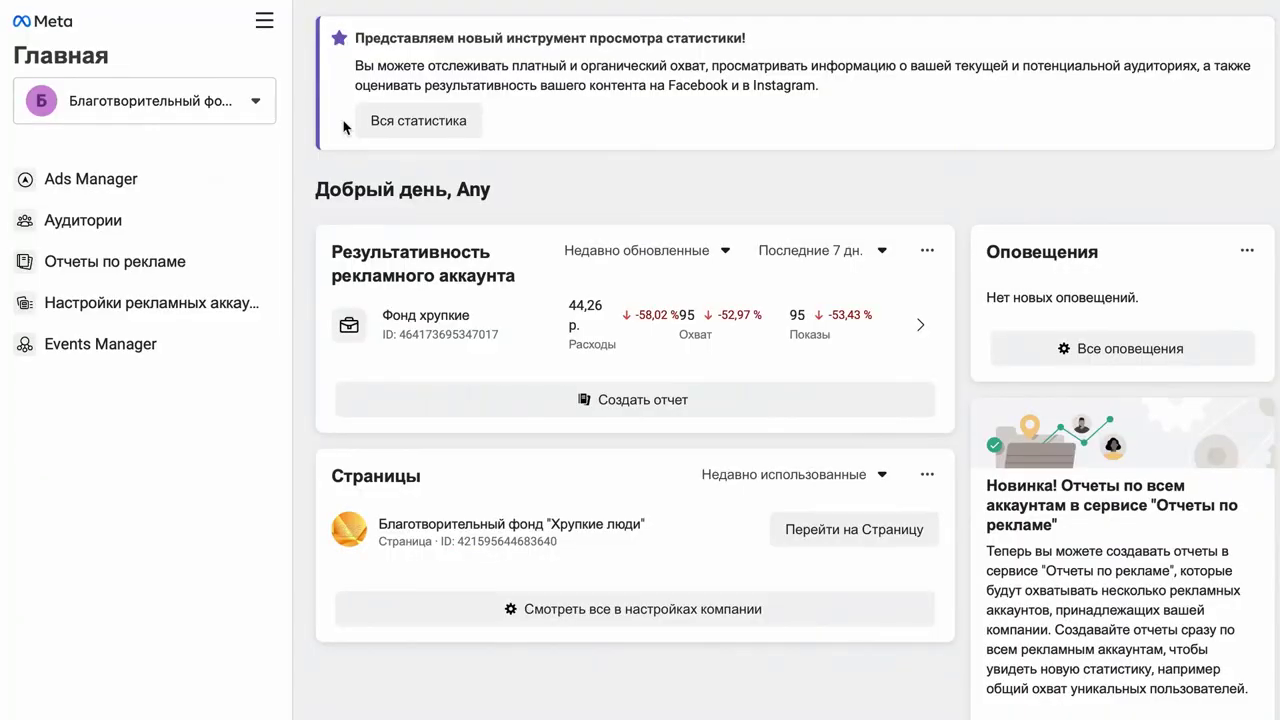
Switch to Meta Ads Manager and create a new campaign with the objective Трафик
click(180, 186)
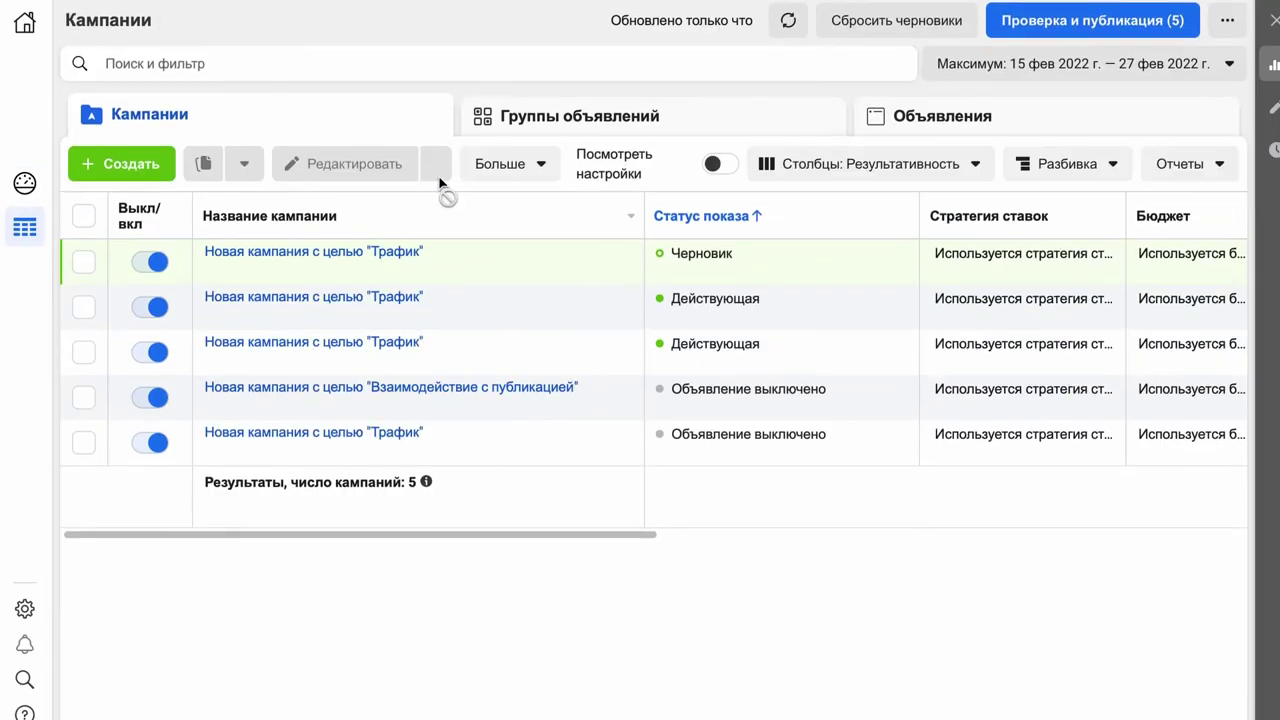
click(132, 166)
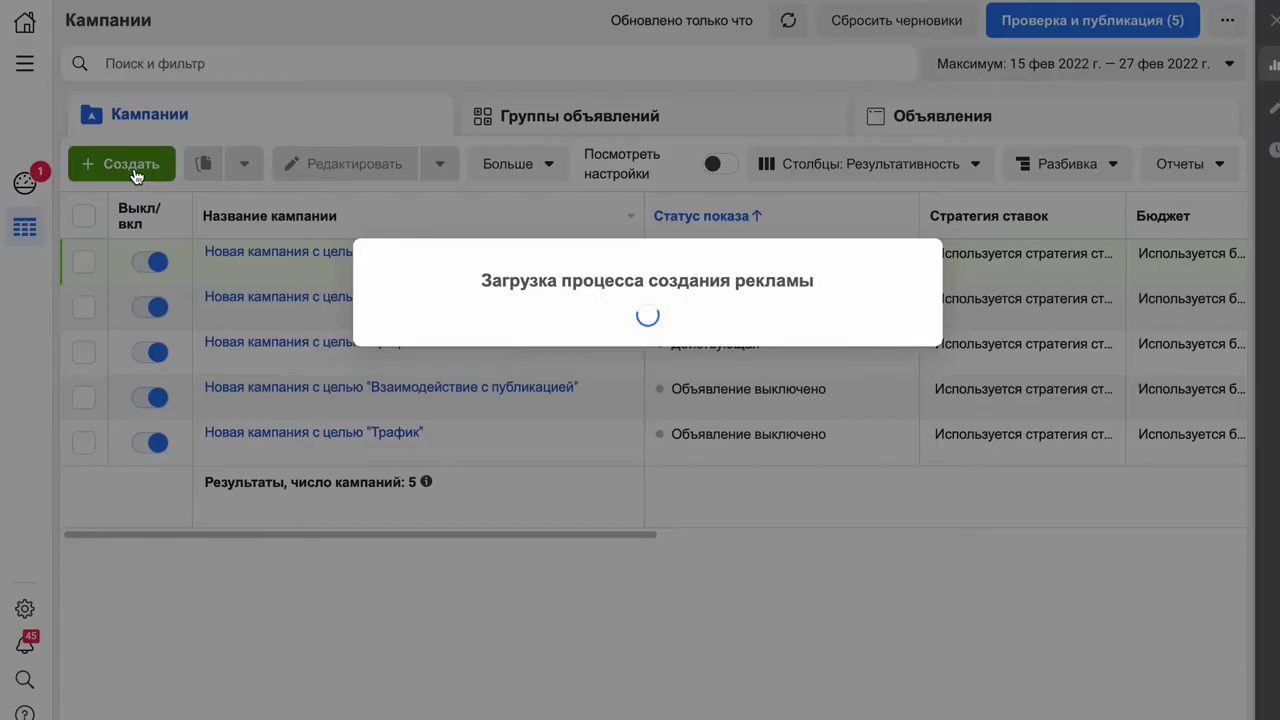
click(680, 274)
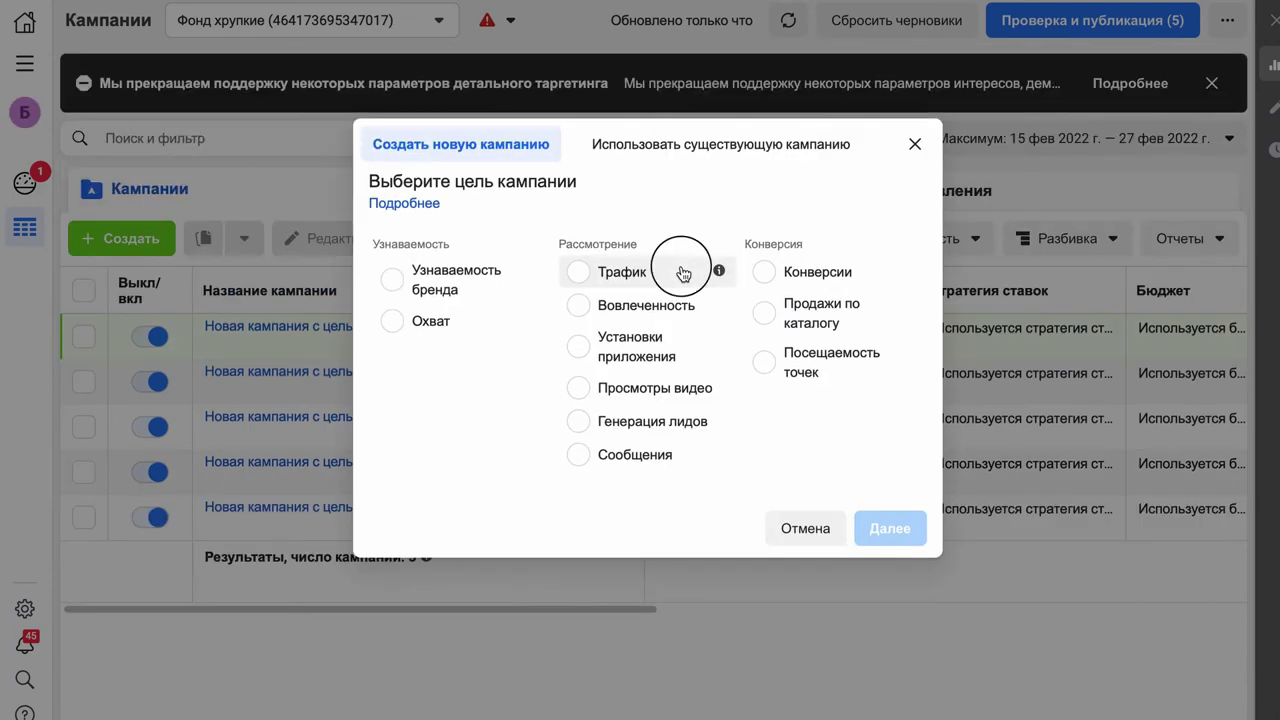
click(881, 666)
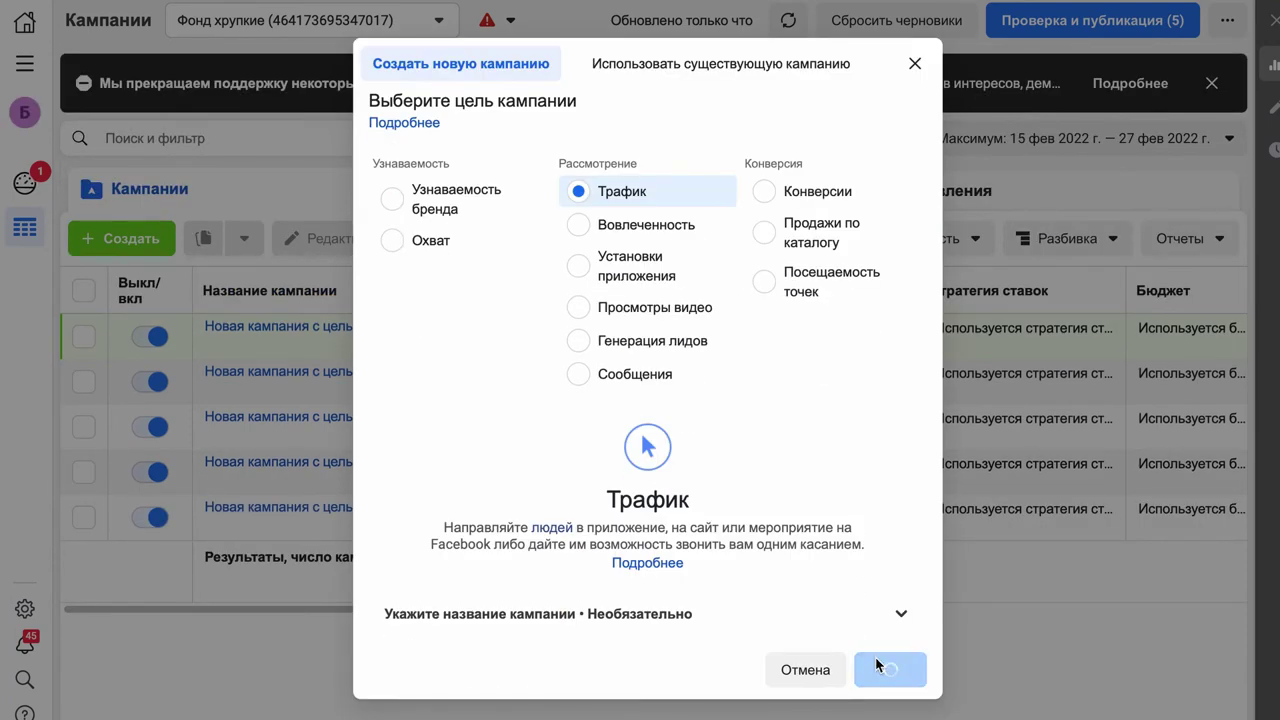
Start creating a URL parameter for the new campaign's ad and enter the website's address as the URL сайта
scroll(880, 608, down, 15)
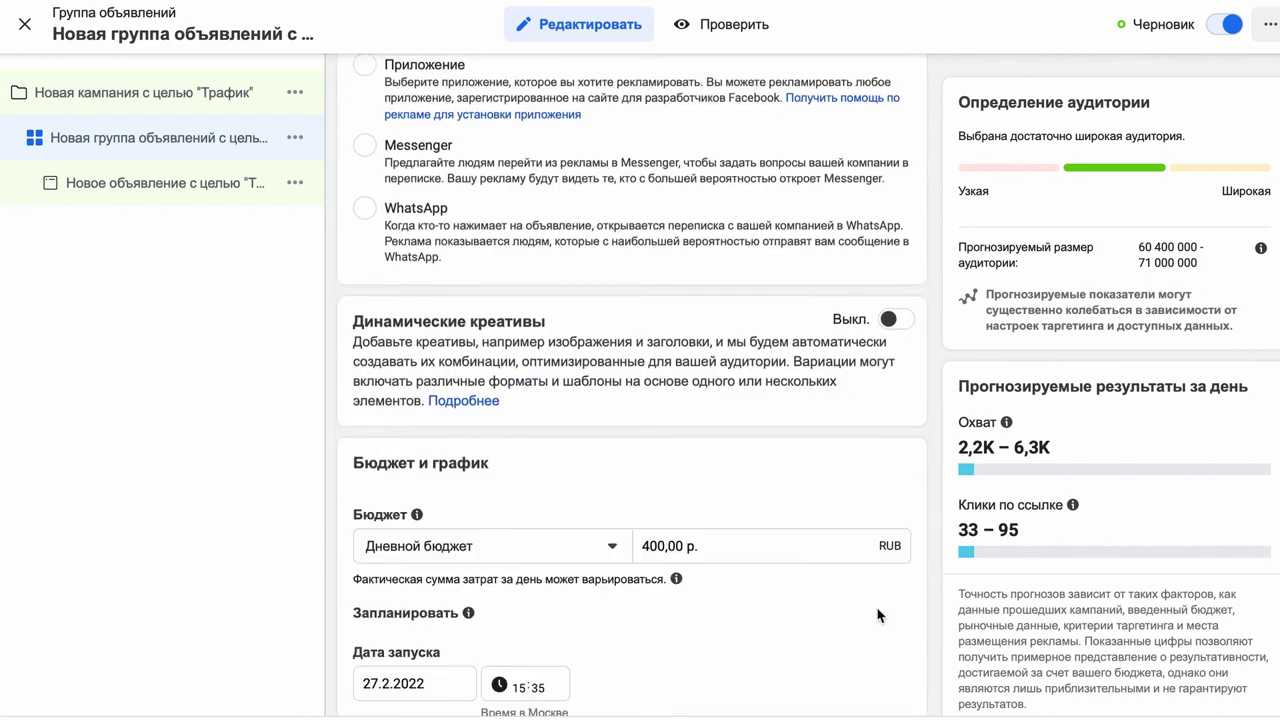
scroll(774, 517, down, 2)
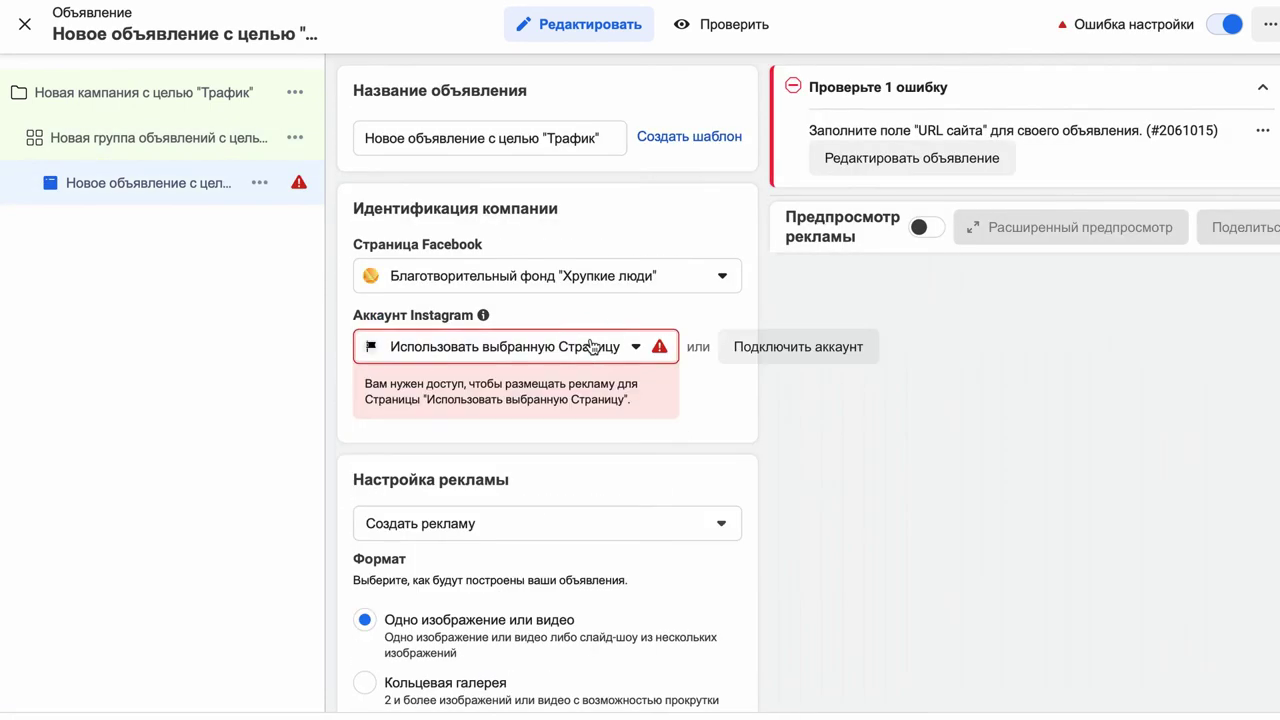
scroll(679, 421, down, 4)
scroll(670, 243, down, 8)
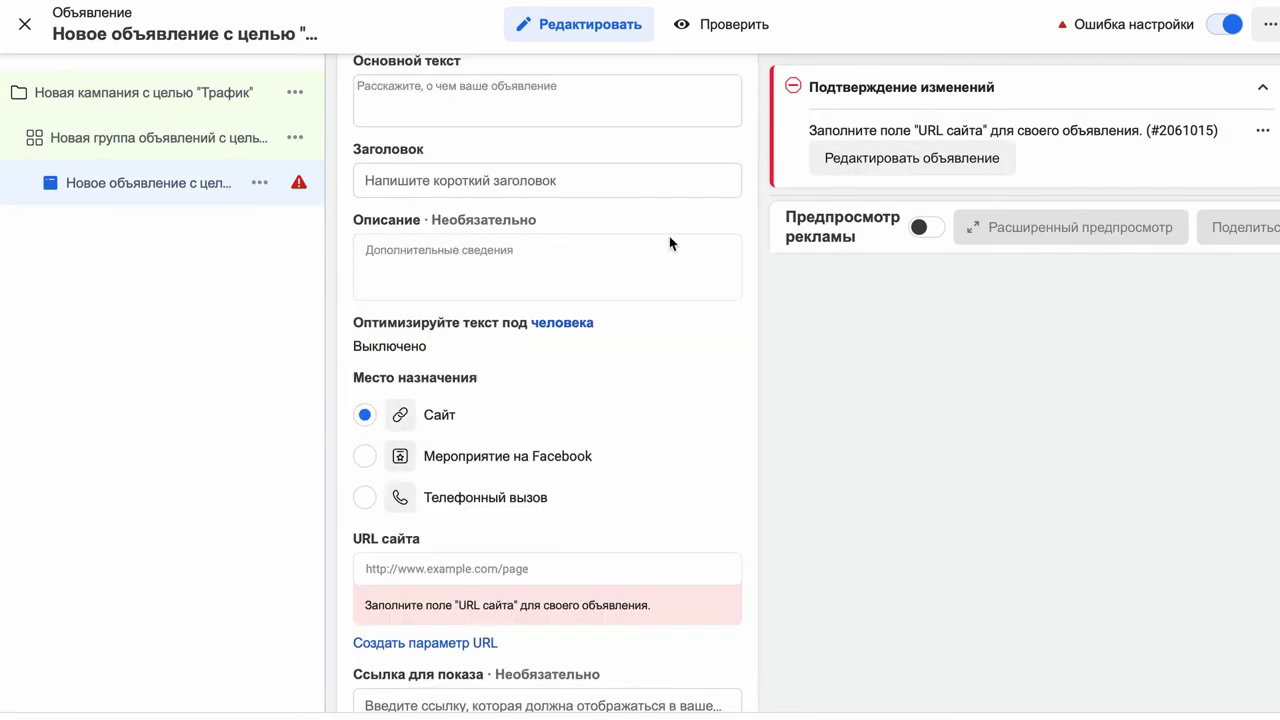
scroll(576, 434, down, 3)
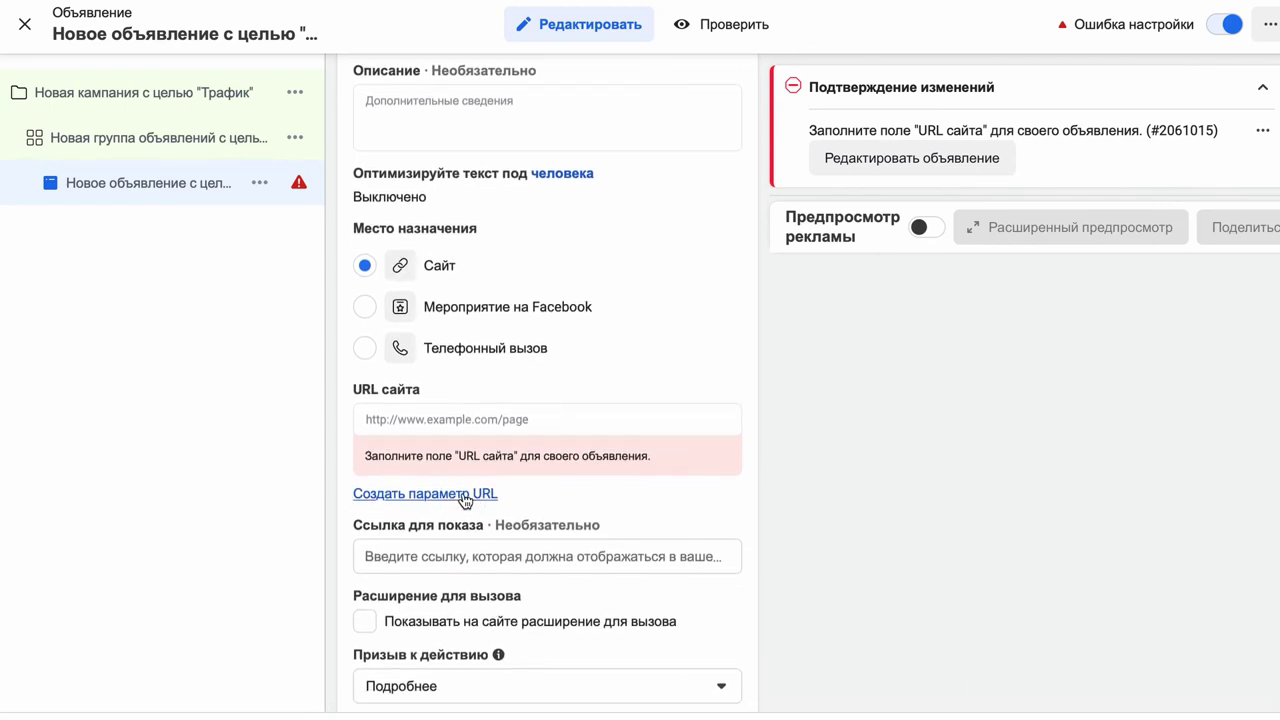
click(465, 496)
click(656, 140)
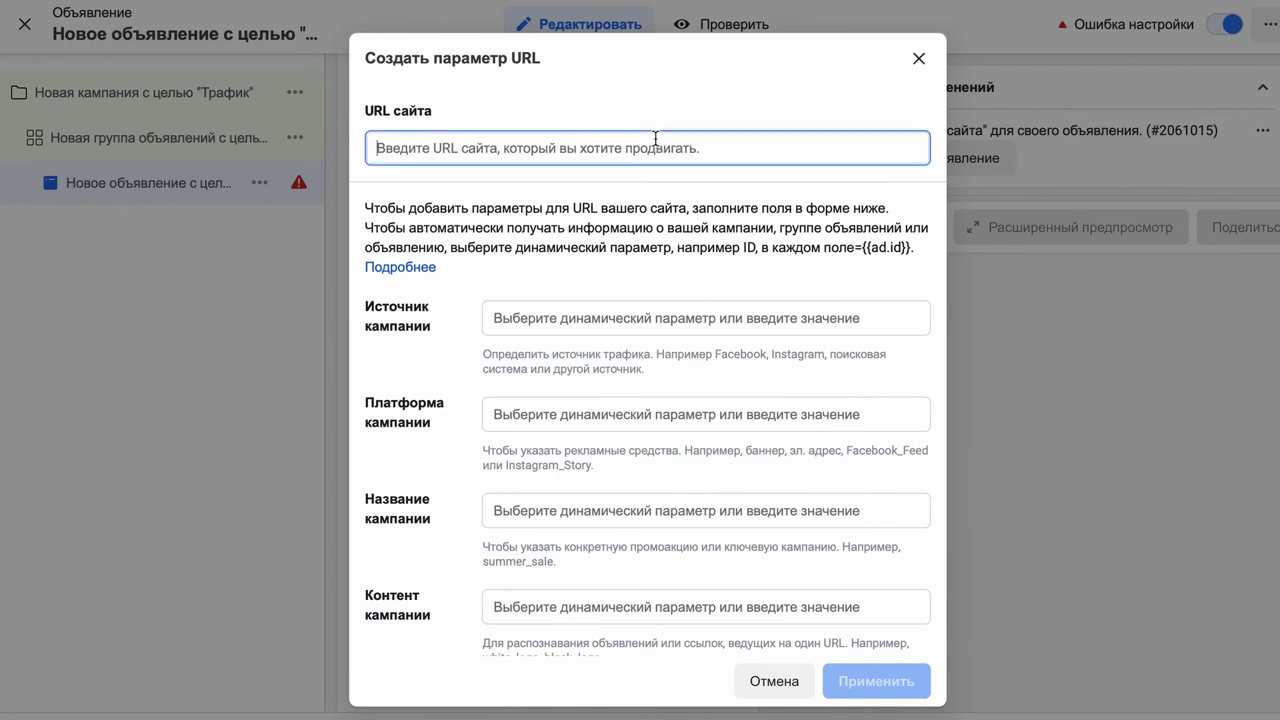
key(ctrl+v)
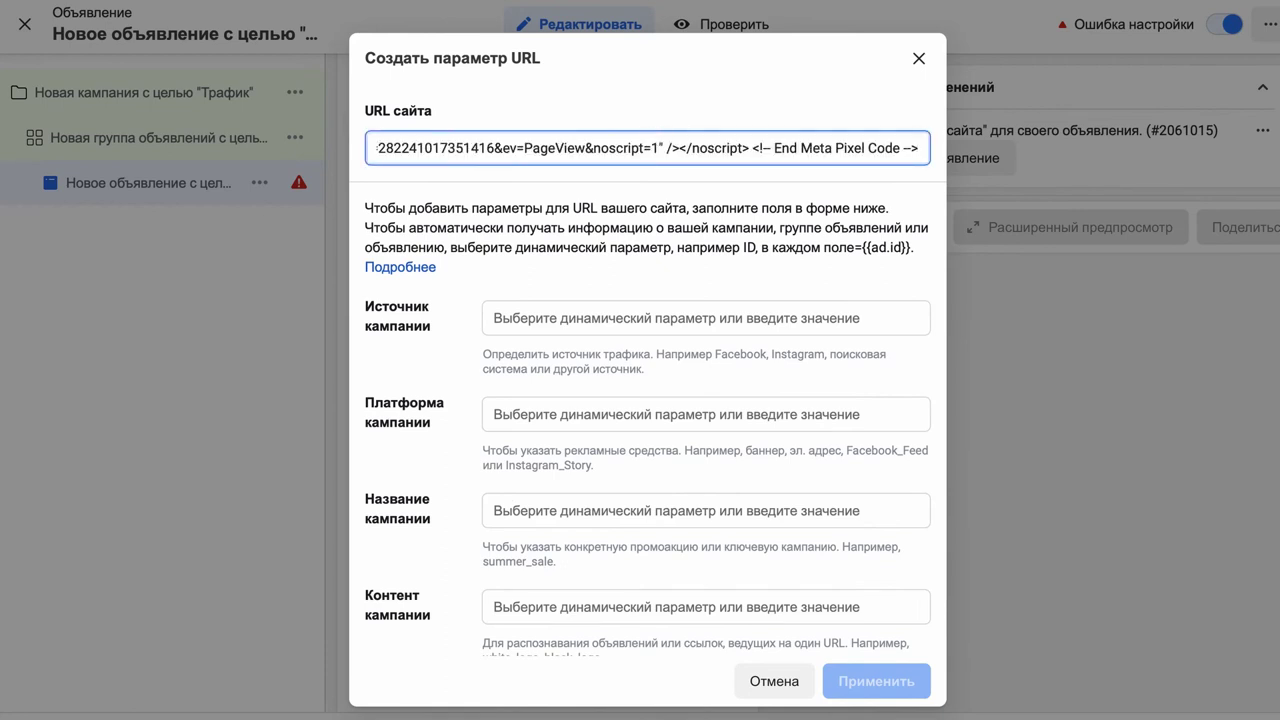
Set the URL parameter's Источник кампании to {{adset.id}} and Платформа кампании to {{placement}}
click(705, 318)
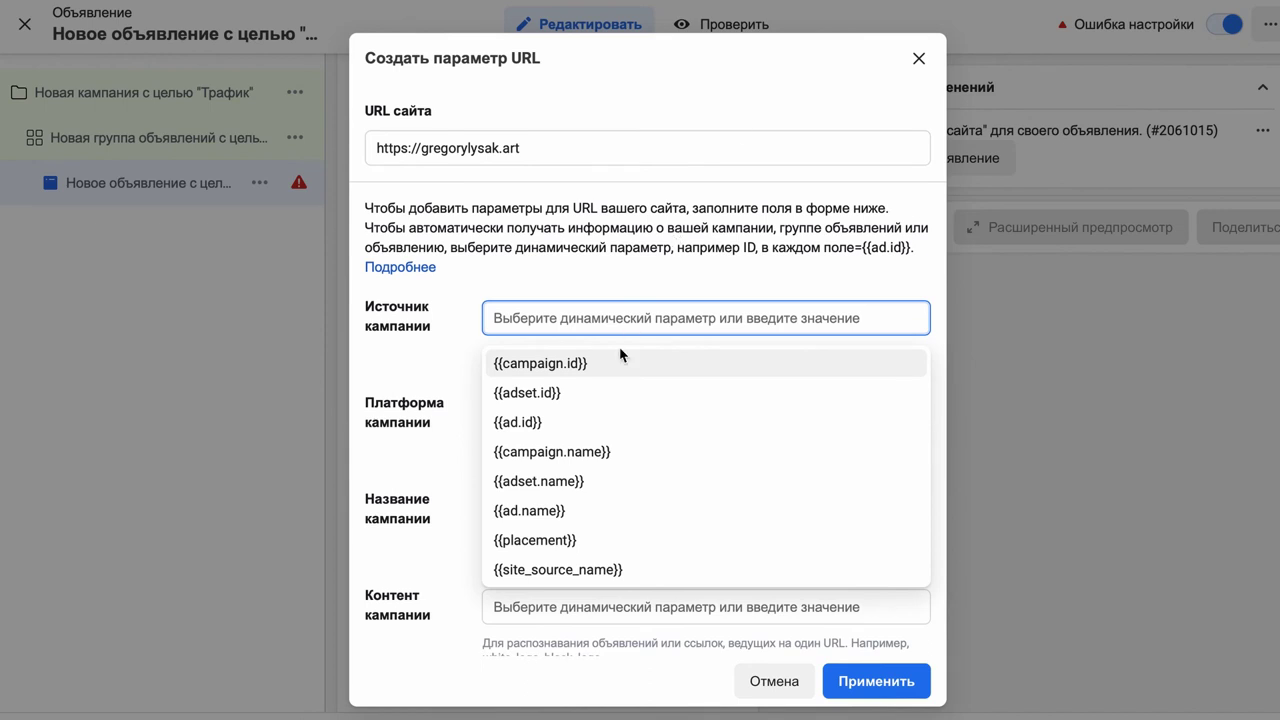
click(585, 393)
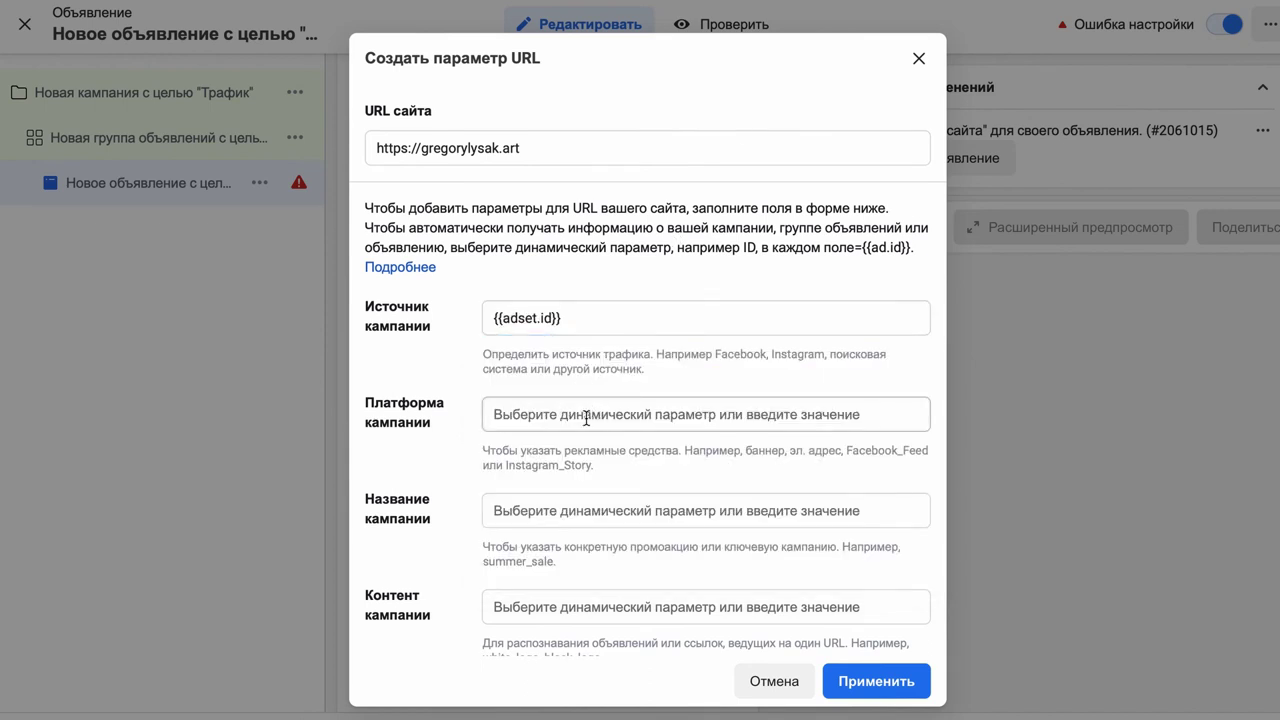
click(586, 416)
click(576, 636)
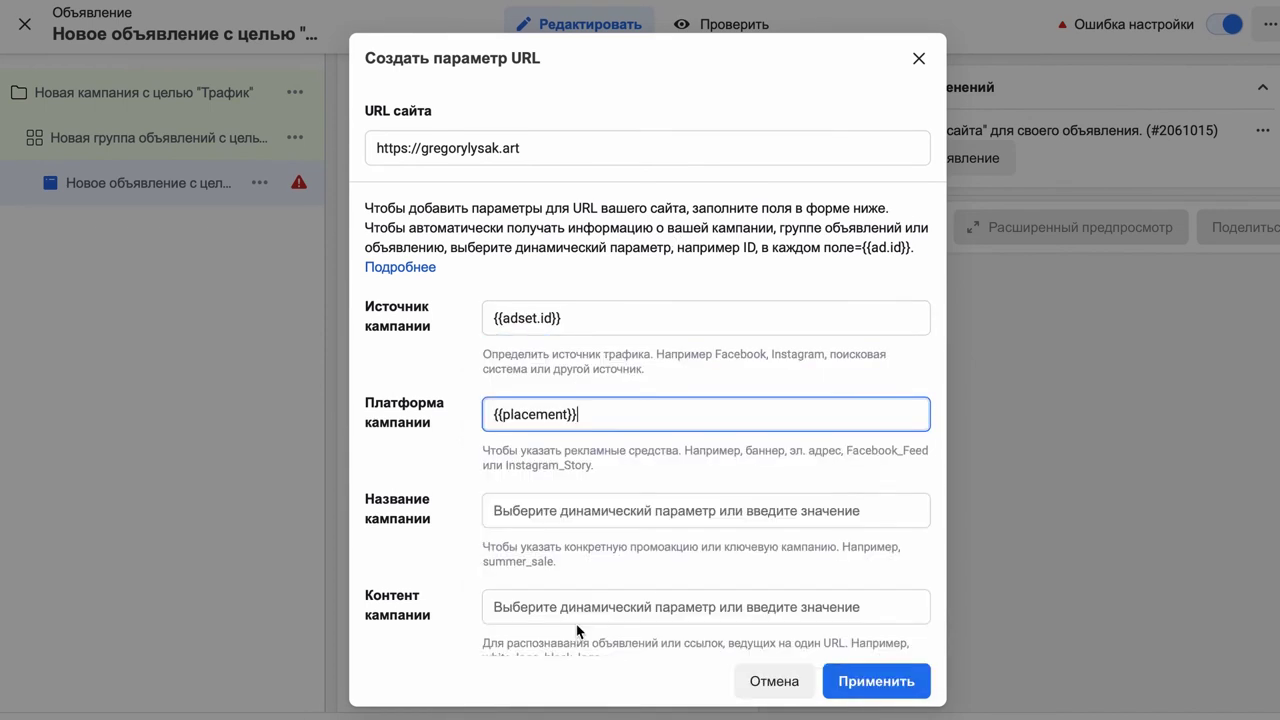
Set Название кампании to {{ad.name}} and Контент кампании to {{site_source_name}}, and apply the URL parameters
click(619, 508)
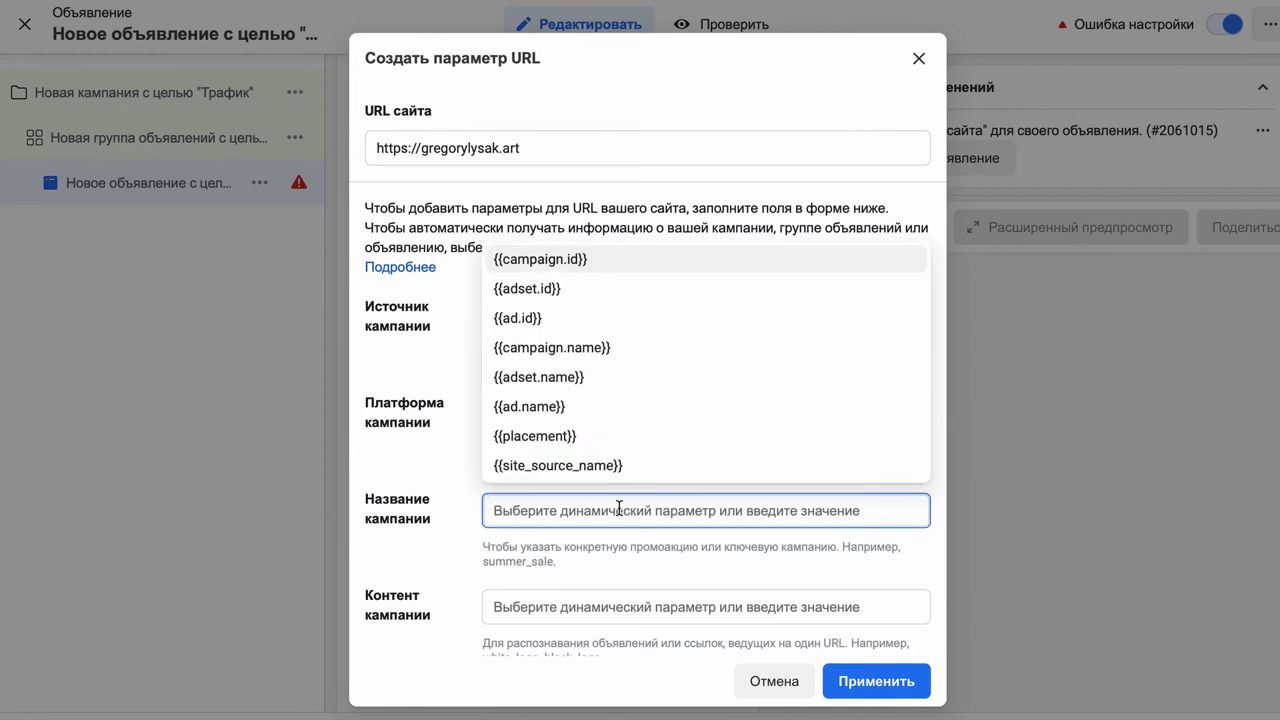
click(631, 415)
scroll(640, 430, down, 3)
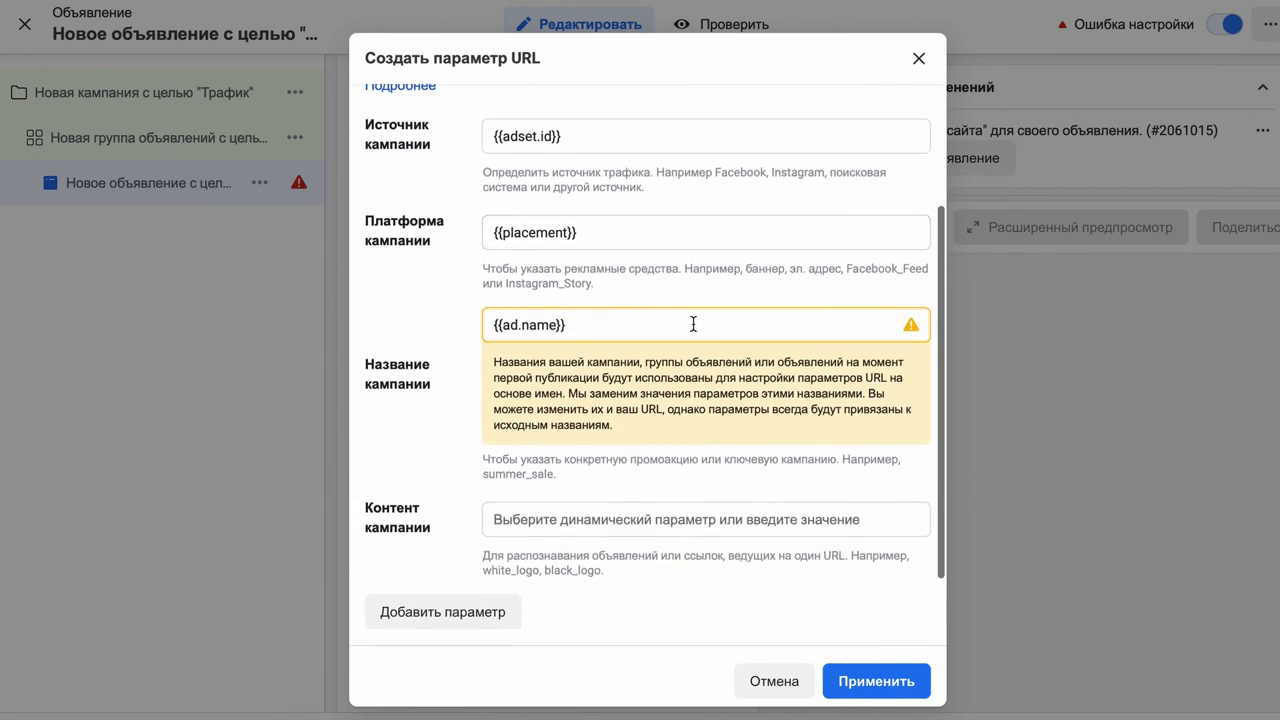
click(666, 520)
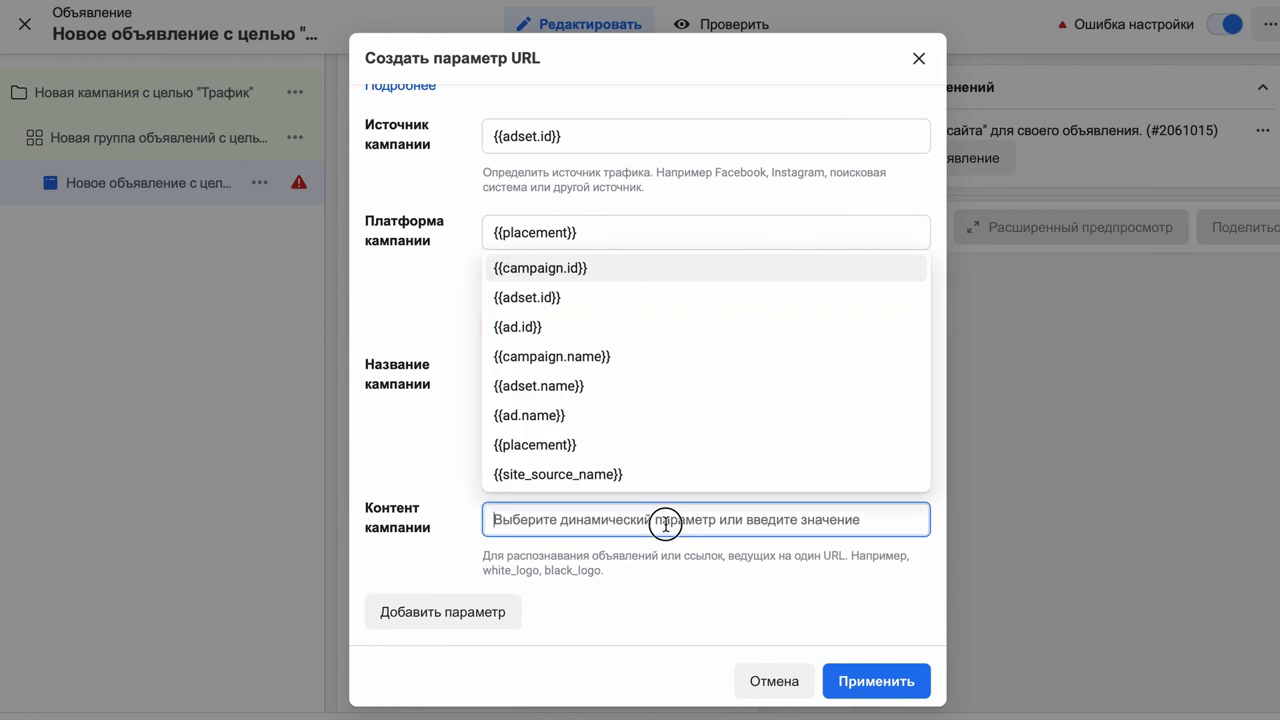
click(680, 474)
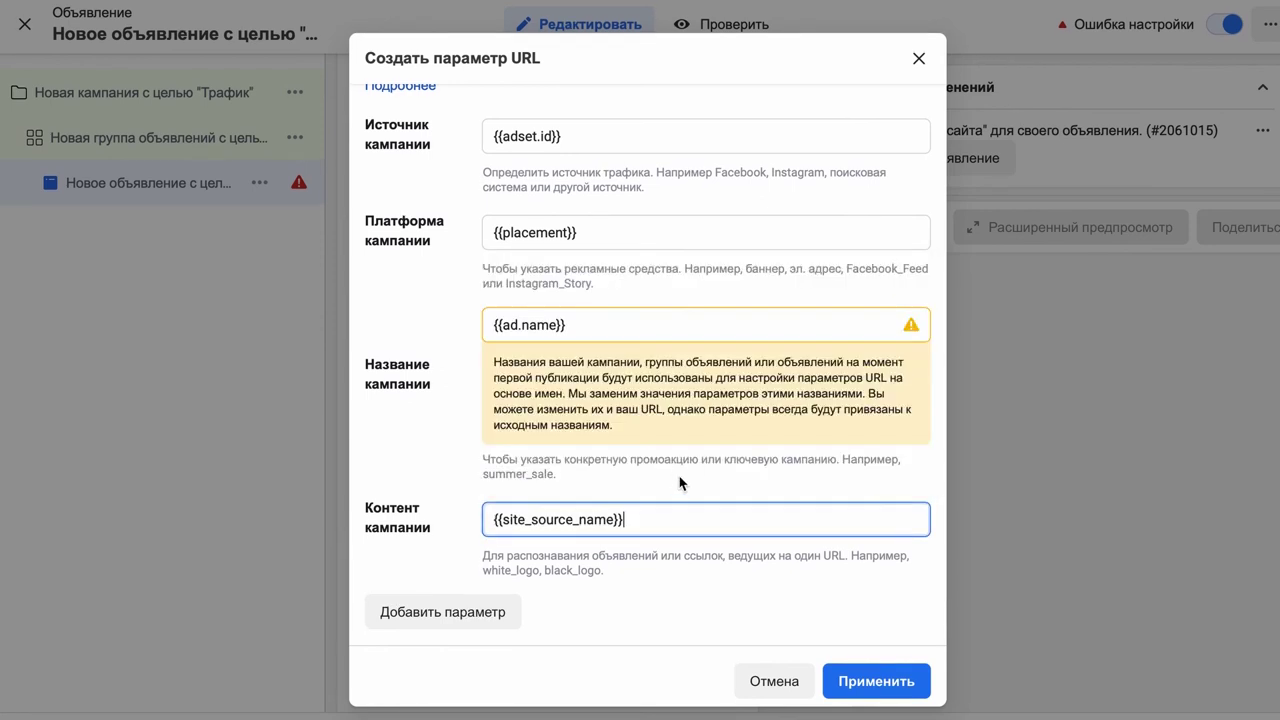
click(886, 678)
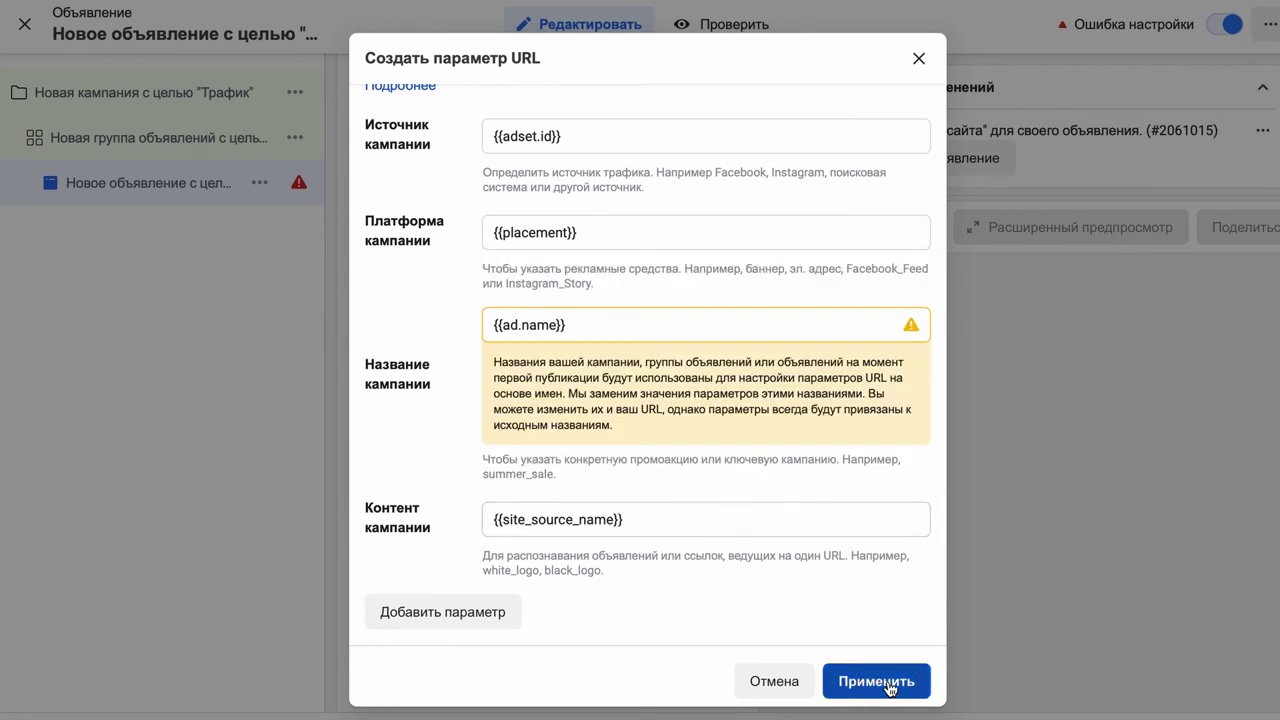